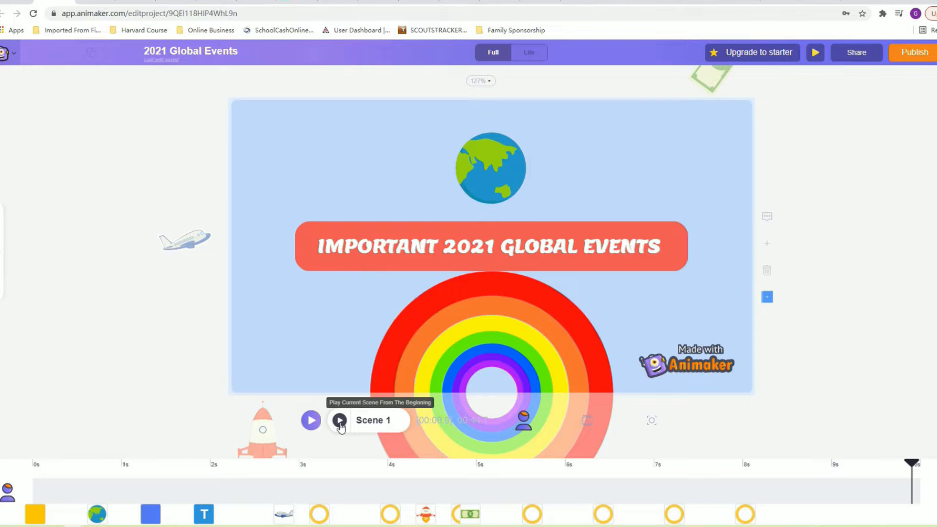
- Play the finished 2021 Global Events scene from the beginning to preview its animation
click(340, 424)
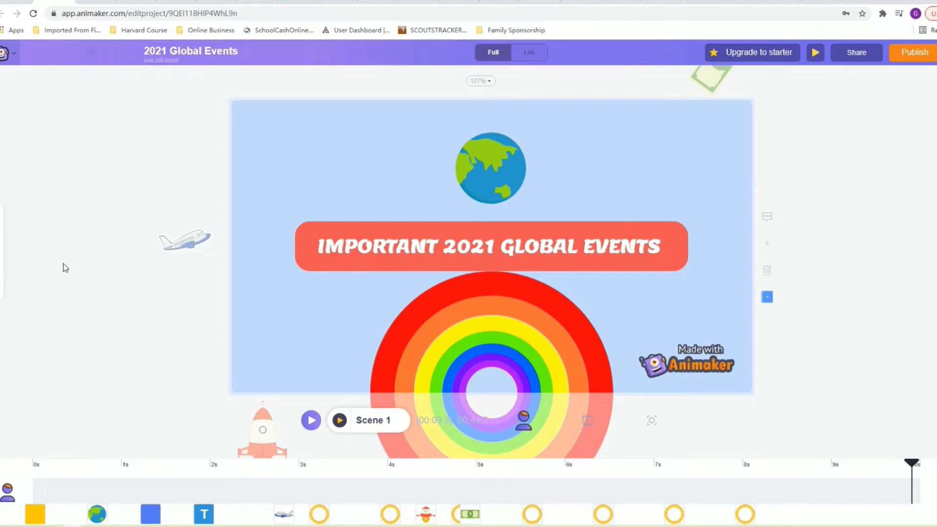
- Return to the Animaker dashboard and create a new blank horizontal 16:9 video project
click(16, 2)
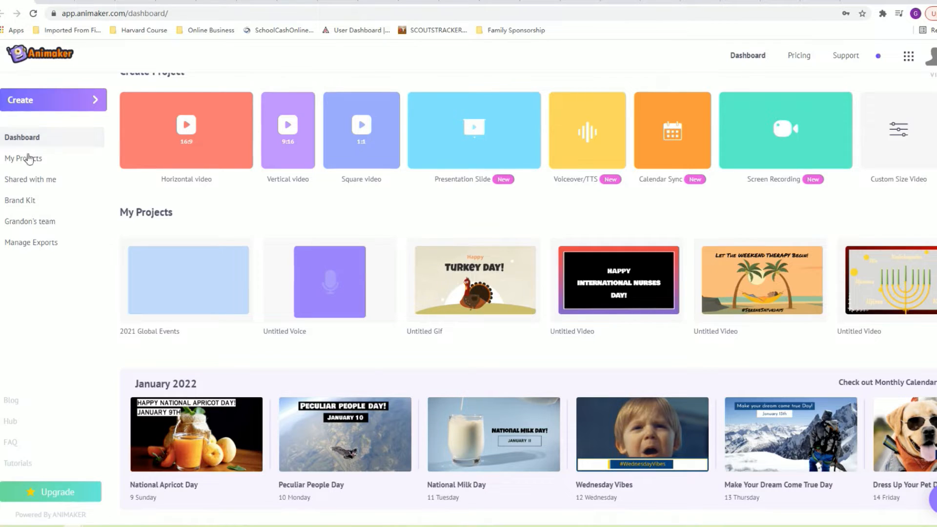
click(192, 126)
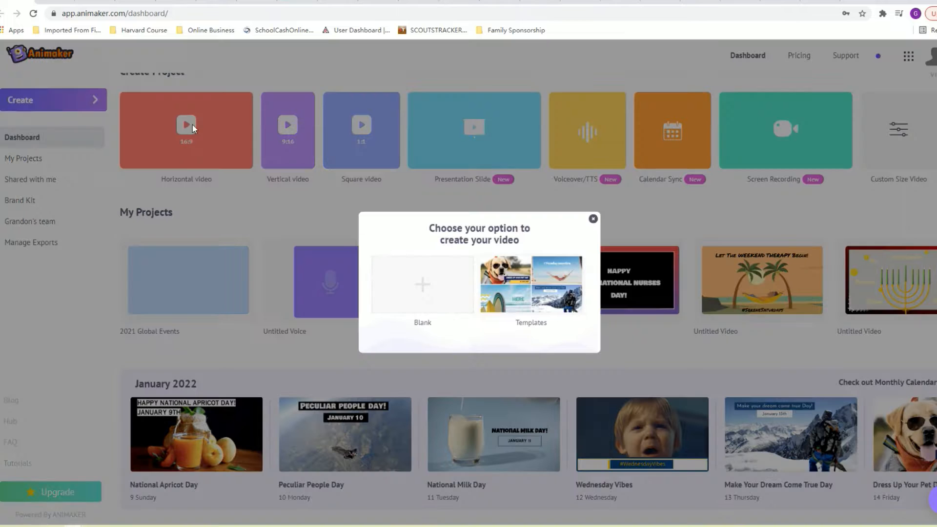
click(408, 290)
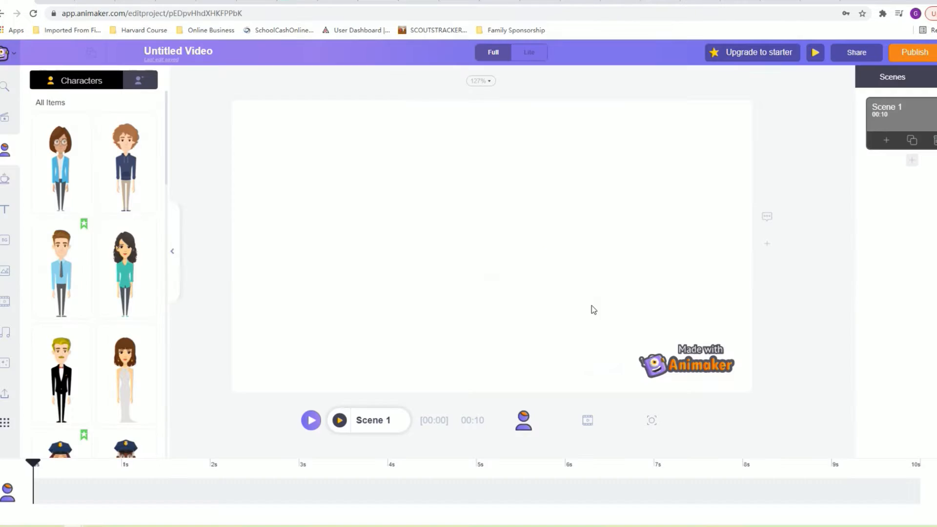
- Replace the Scene 1 background with a solid light blue colour using hex code C4DBFC
click(588, 423)
click(488, 491)
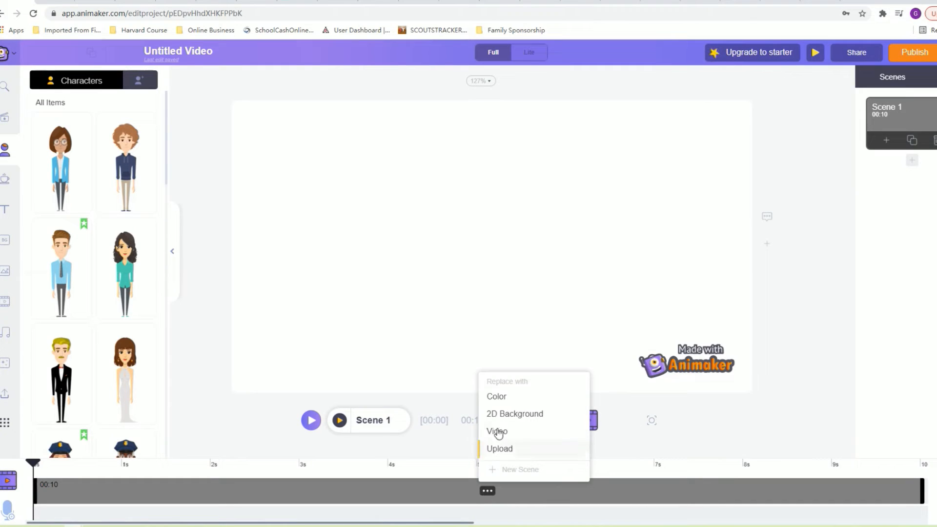
click(501, 397)
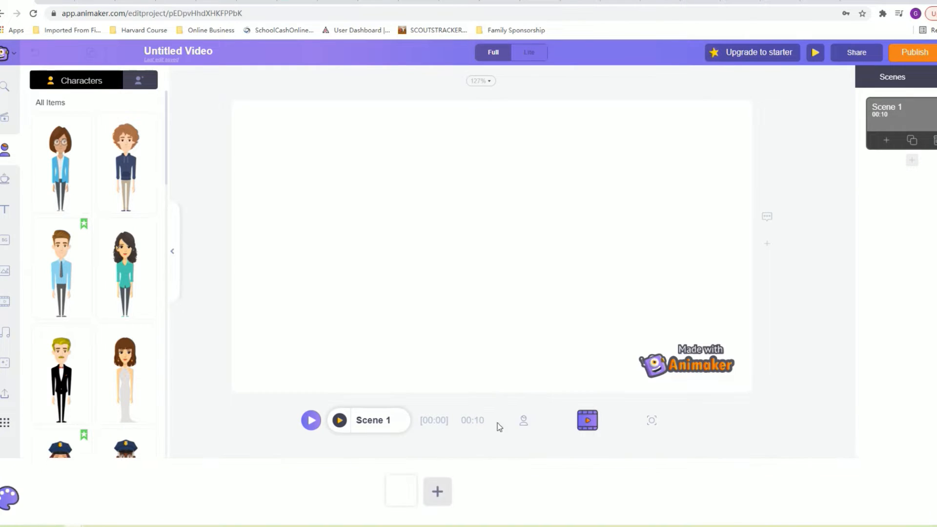
click(402, 496)
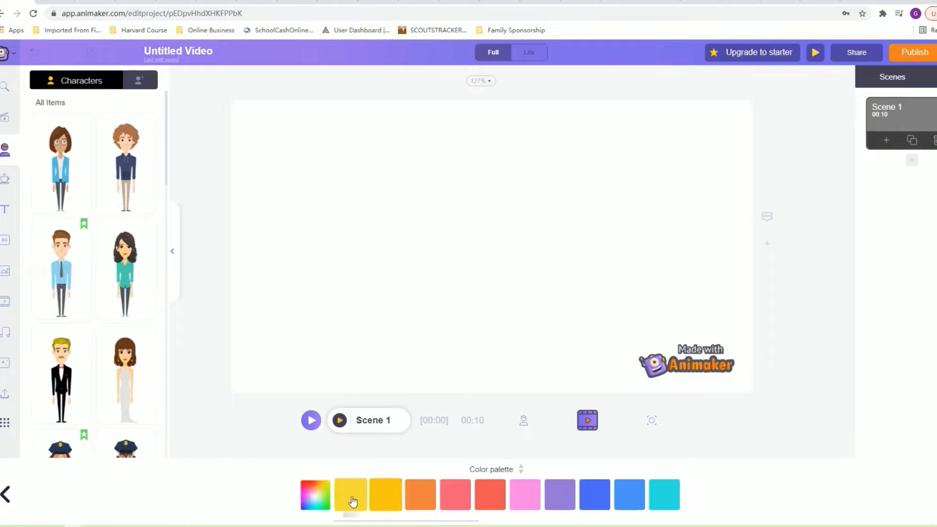
click(316, 495)
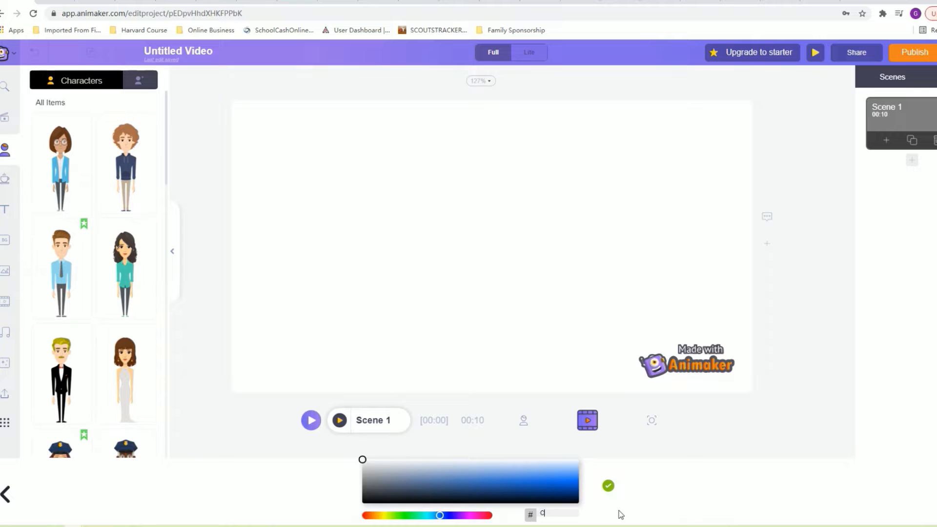
text(D)
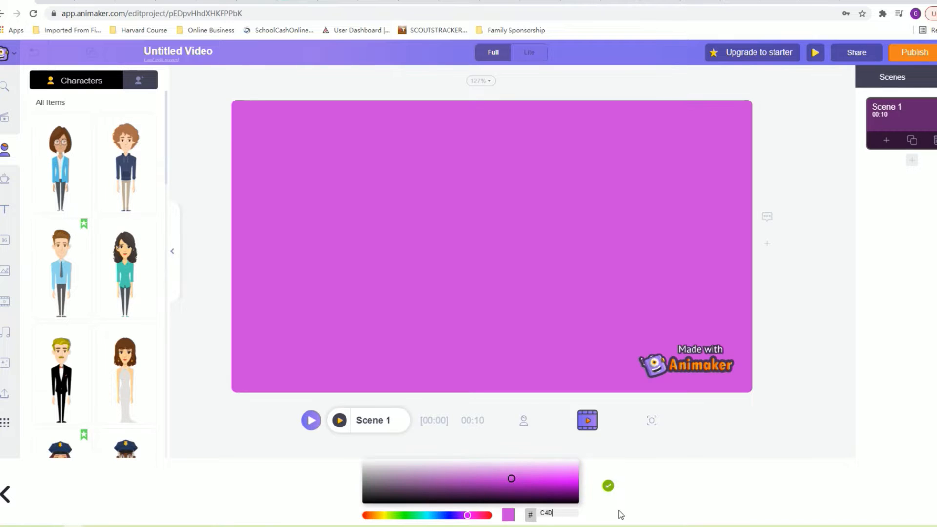
text(BFC)
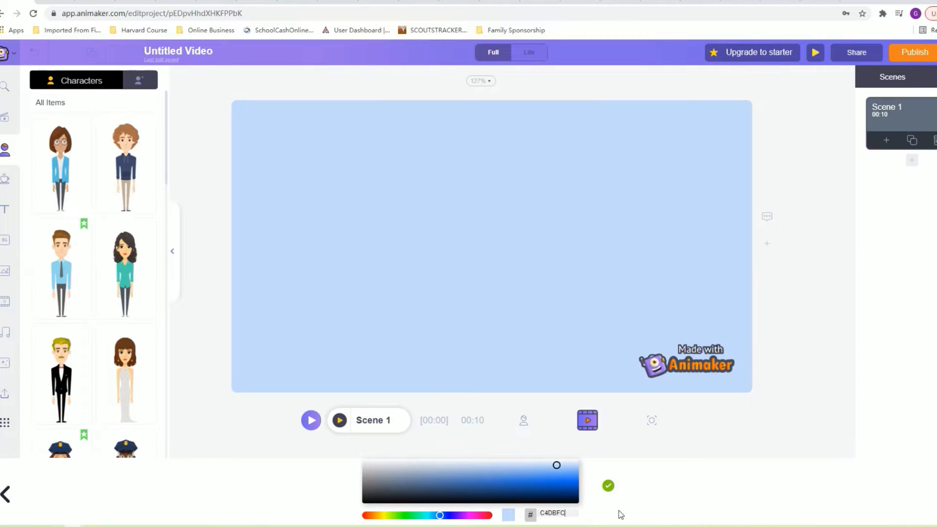
click(608, 487)
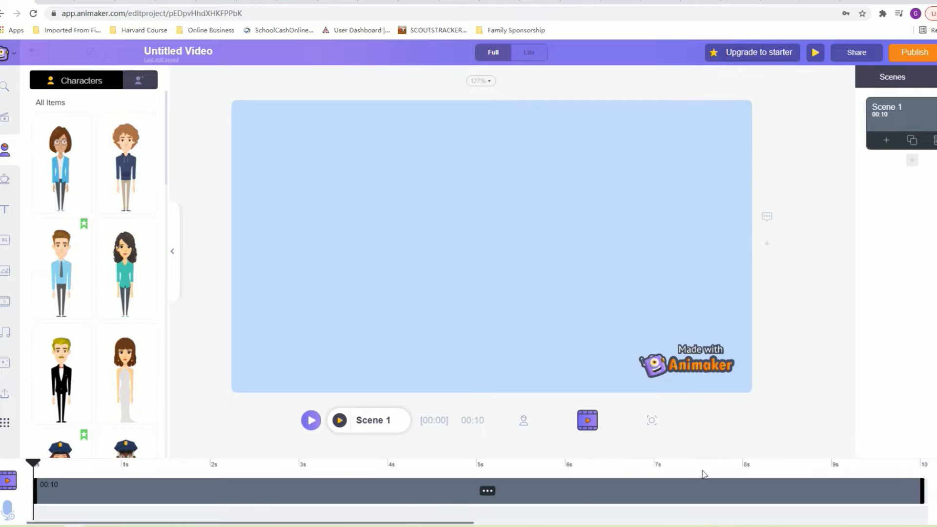
- Add the Earth from the Space Exploration properties to the scene and shrink it in the upper centre of the canvas
click(524, 422)
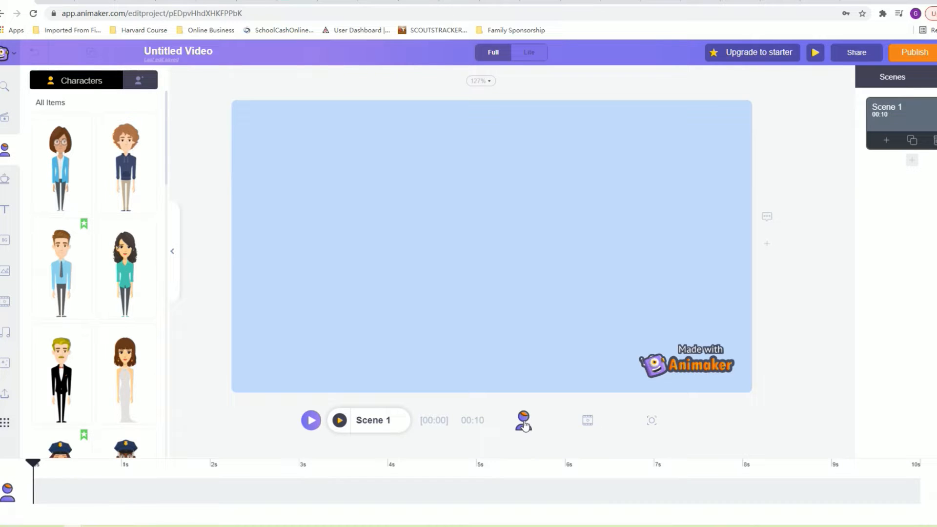
click(5, 184)
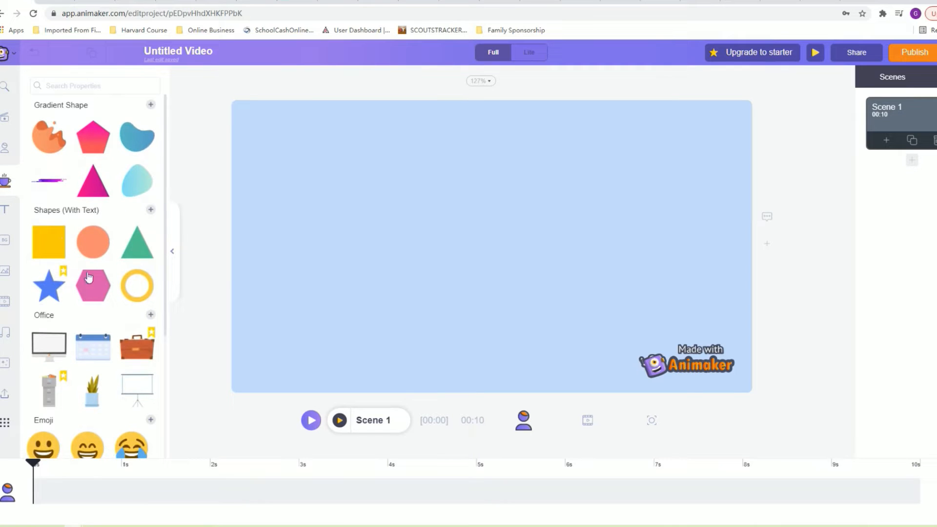
scroll(85, 246, down, 10)
click(86, 245)
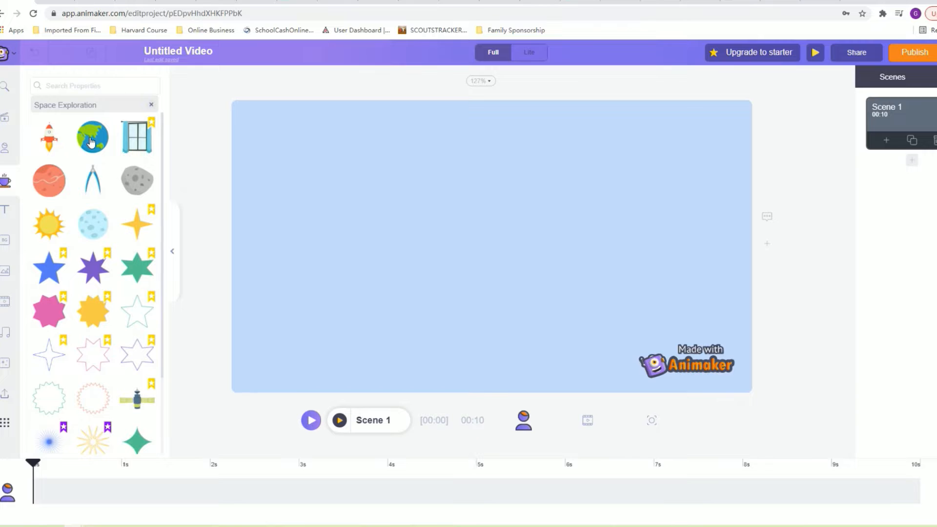
click(90, 143)
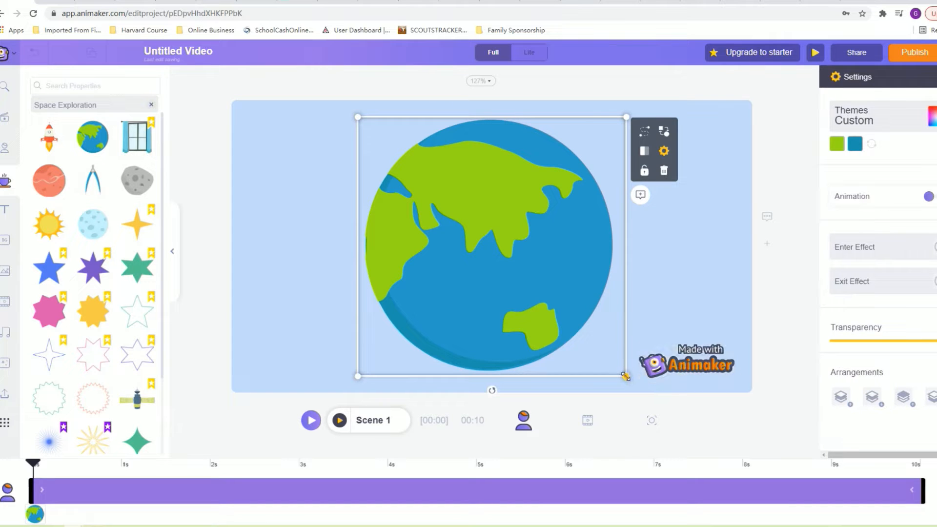
drag(625, 376, 500, 207)
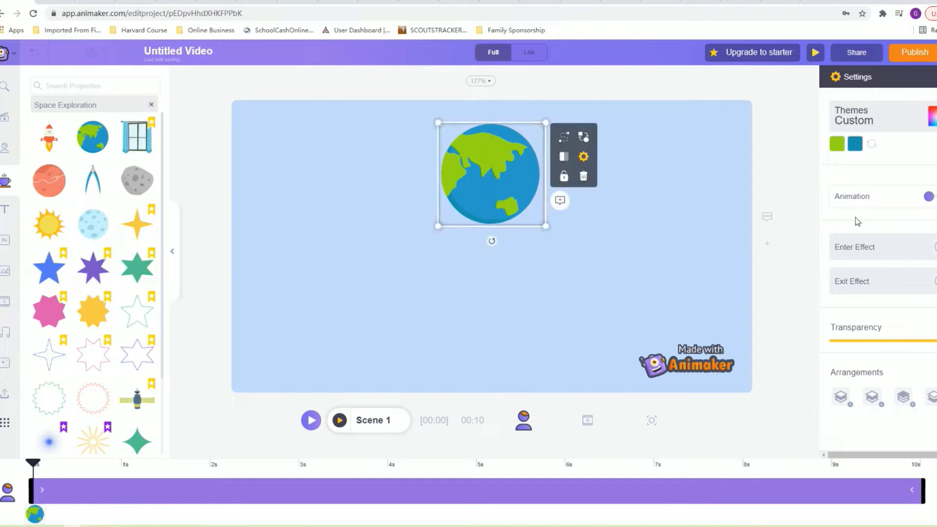
- Turn on the Earth's animation and delay its appearance on the timeline to about 0.7 seconds
click(930, 198)
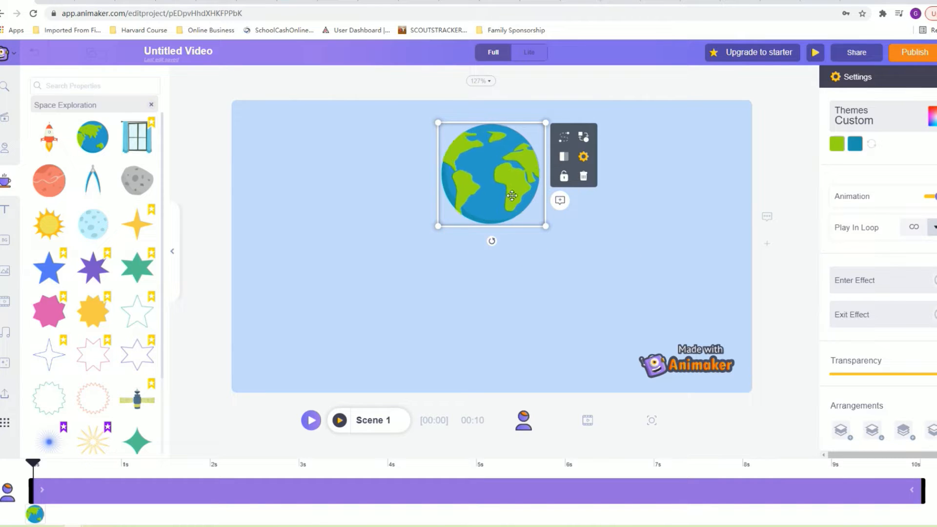
drag(32, 489, 92, 491)
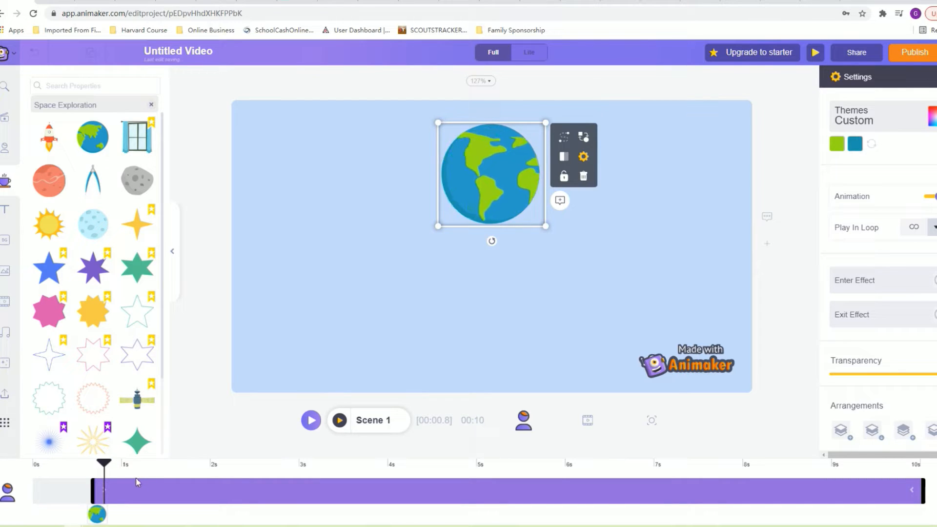
- Give the Earth the Pop Center enter effect and shorten the effect to about 0.5 seconds
click(890, 285)
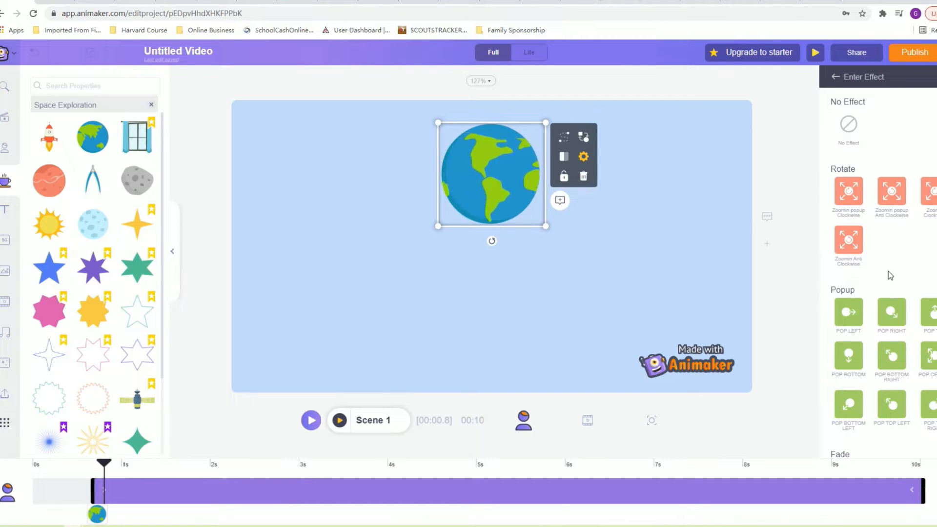
scroll(890, 274, down, 1)
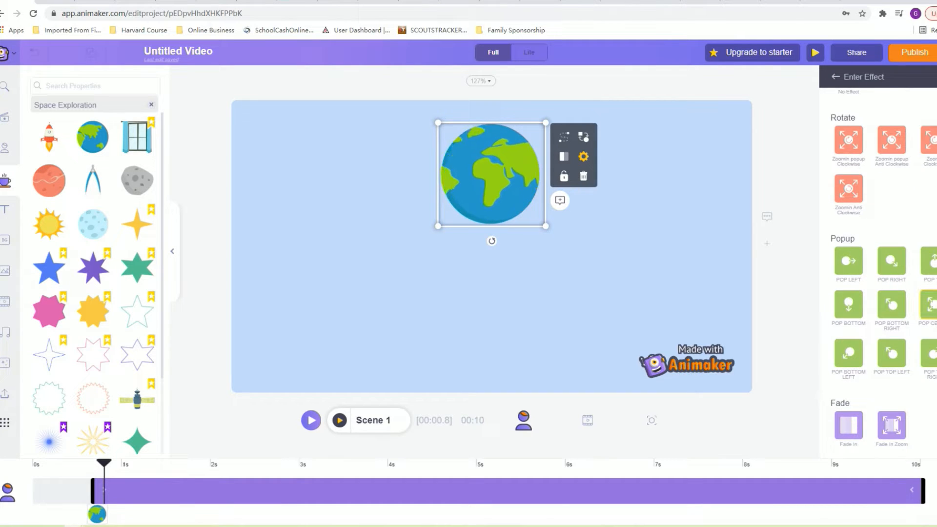
click(929, 303)
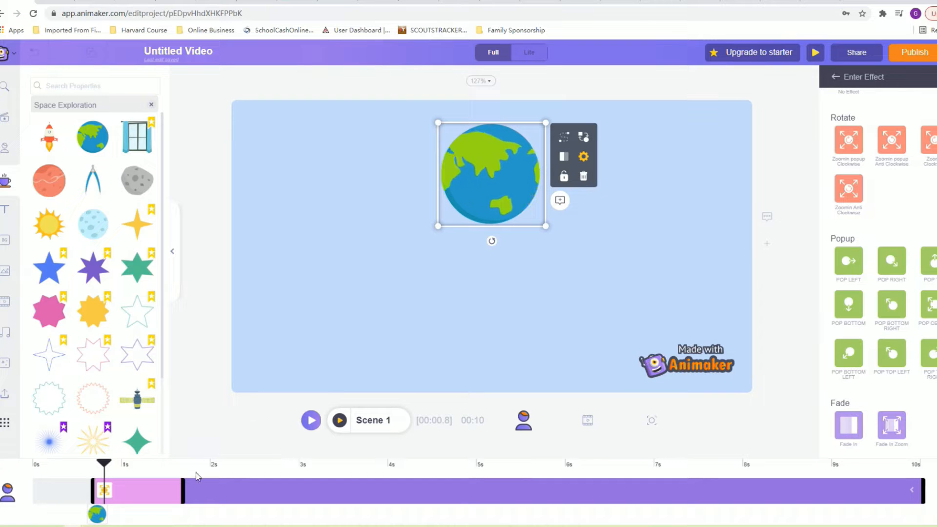
drag(183, 488, 138, 490)
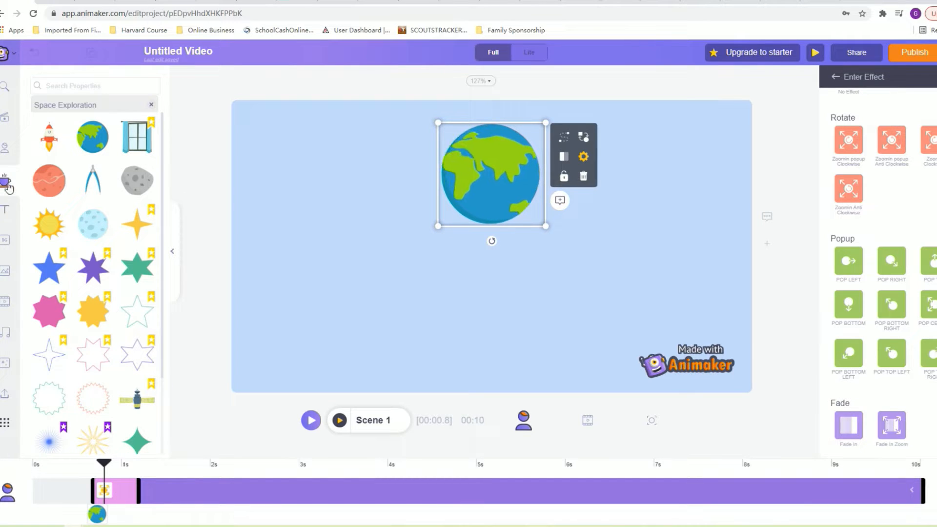
- Add the blue rounded square from Shapes (With Text) and reshape it into a wide, flat banner centred just below the Earth
click(152, 108)
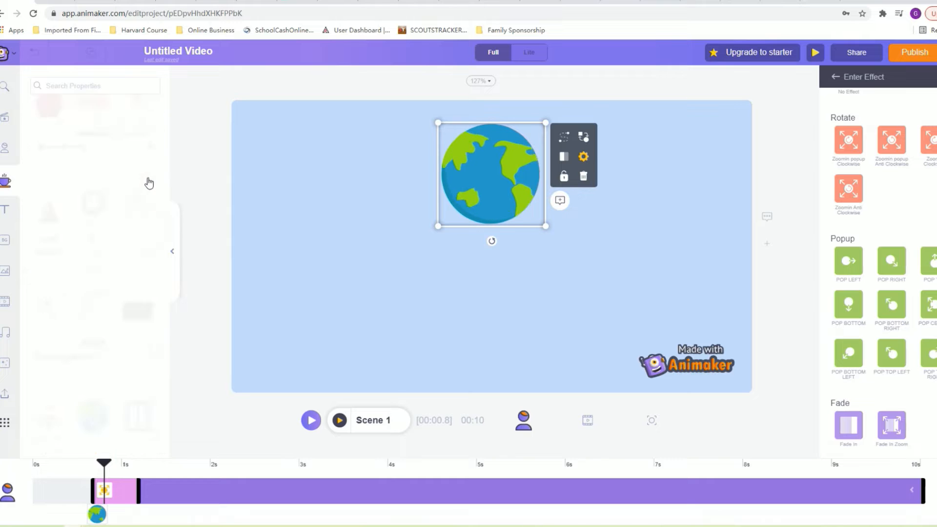
scroll(127, 195, down, 5)
scroll(122, 200, up, 10)
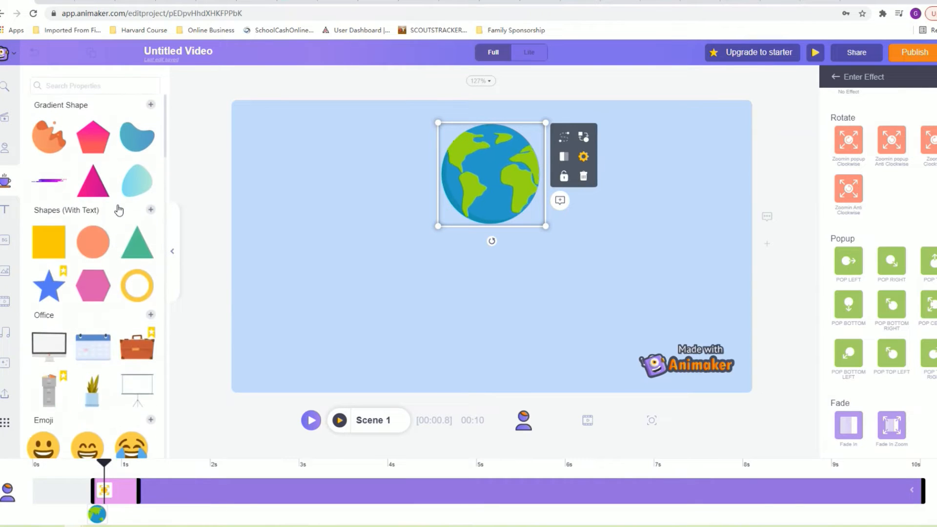
click(116, 213)
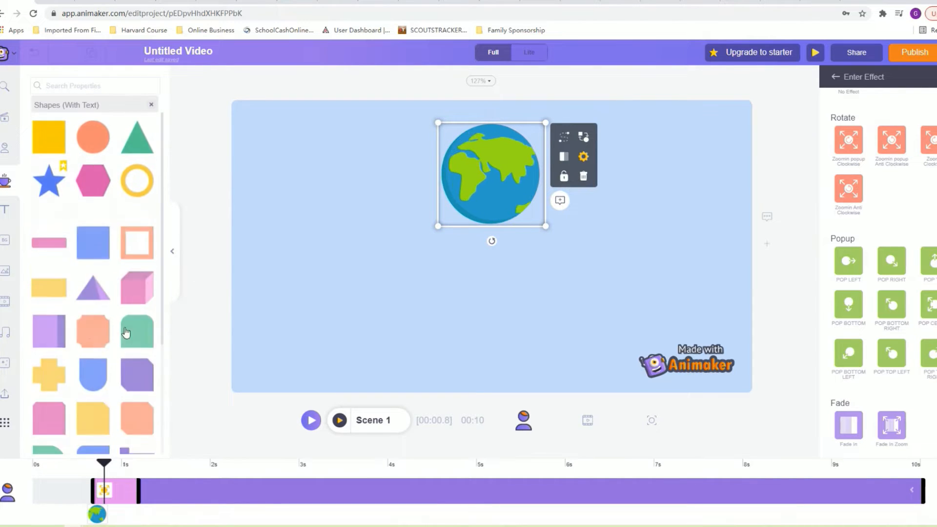
click(93, 224)
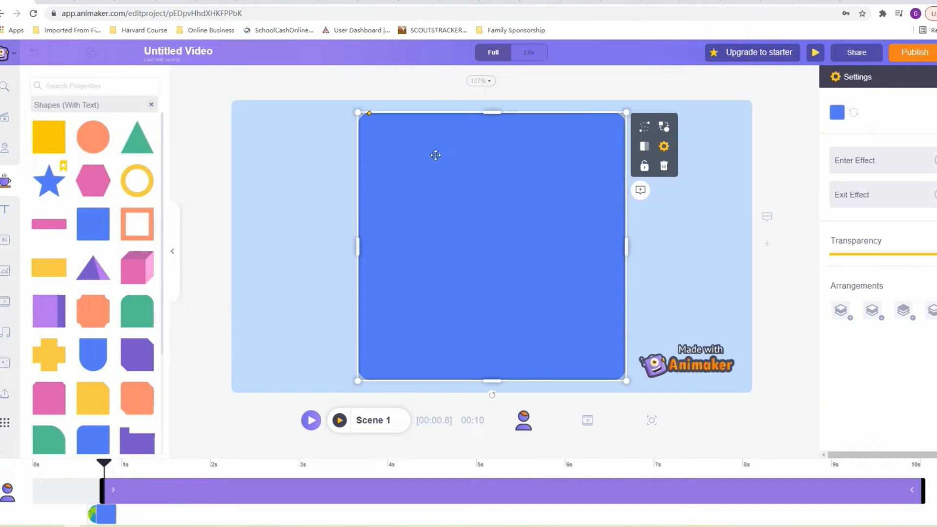
drag(496, 112, 480, 326)
drag(492, 361, 491, 265)
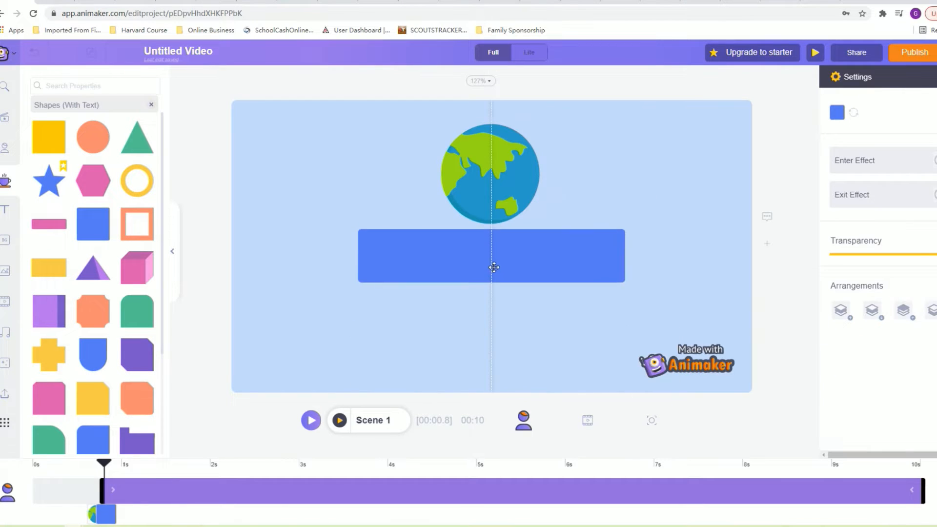
drag(357, 255, 294, 255)
drag(625, 256, 690, 255)
- Recolour the banner red from the colour palette and round its corners more strongly
click(836, 112)
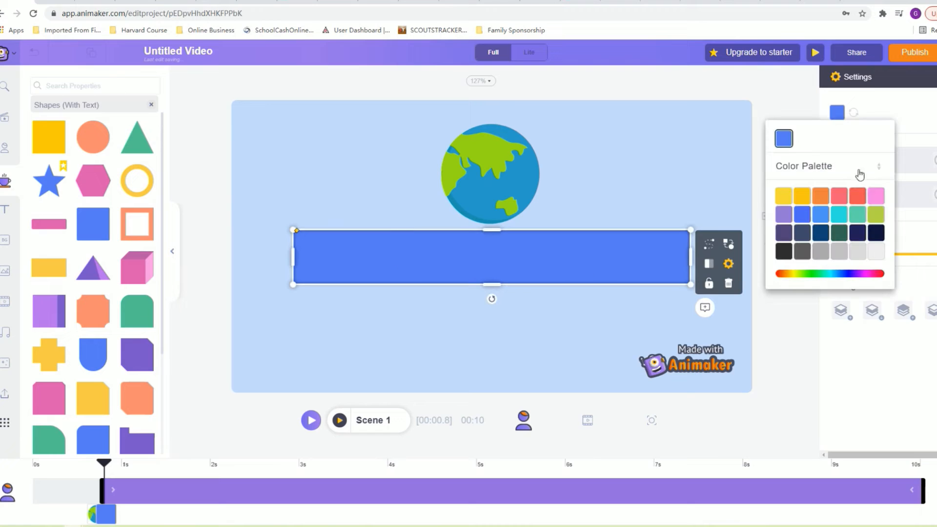
click(859, 197)
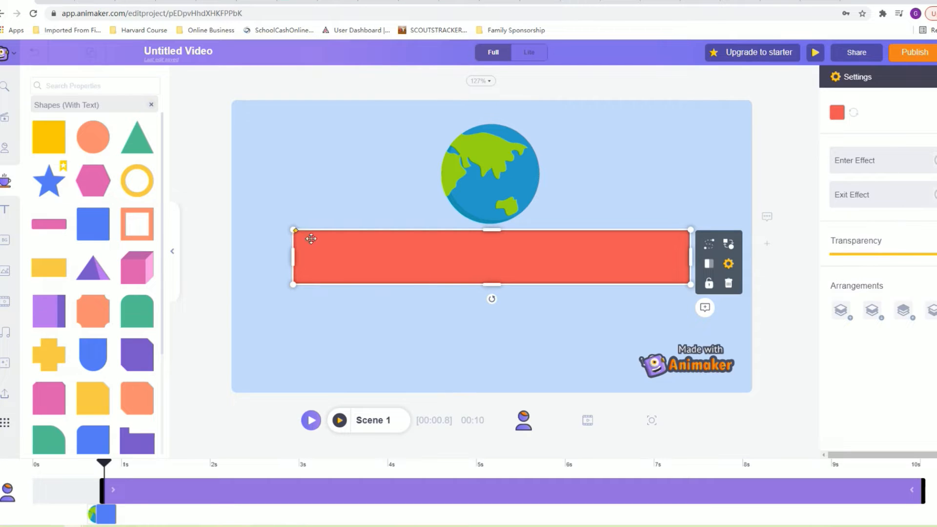
drag(311, 238, 373, 259)
- Apply the Fade In enter effect to the red banner
click(879, 160)
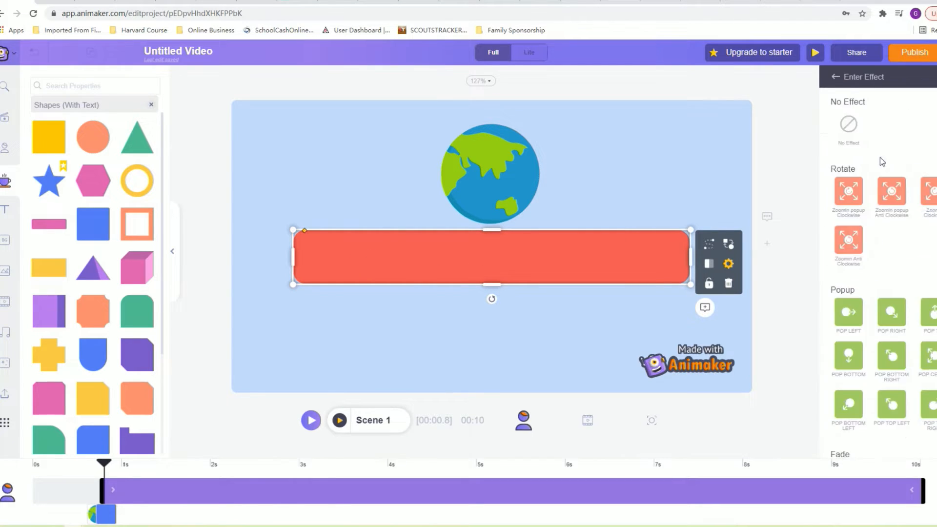
scroll(879, 244, down, 5)
click(848, 220)
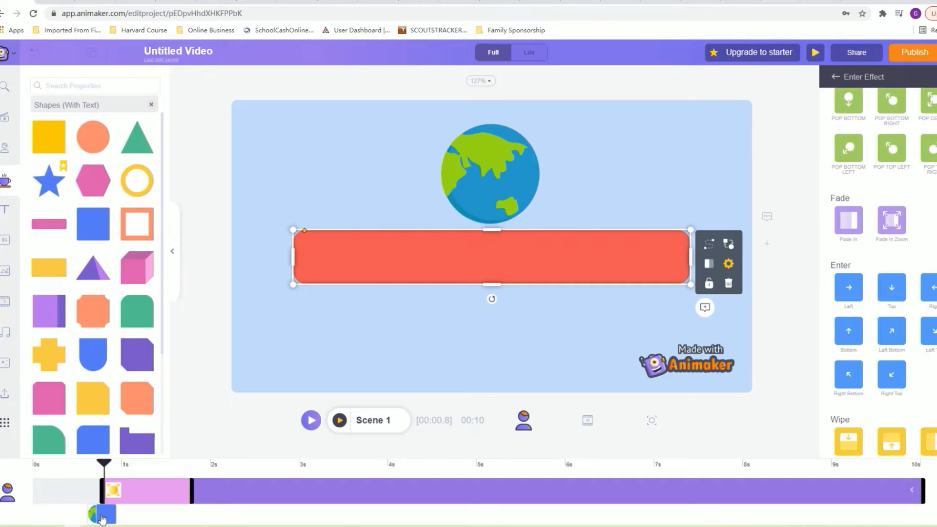
- Set the banner to start at about 1.3 seconds and its enter effect to end at about 2.3 seconds
drag(99, 493, 120, 493)
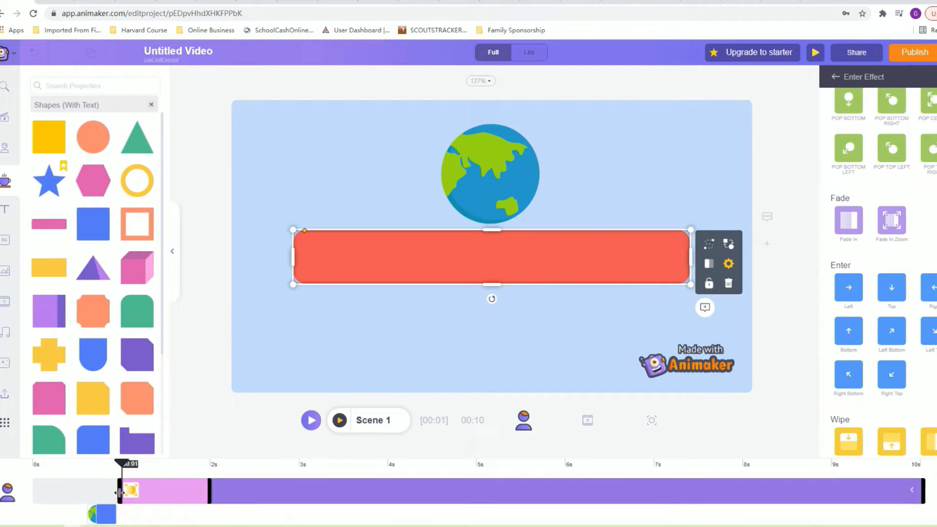
drag(209, 492, 235, 492)
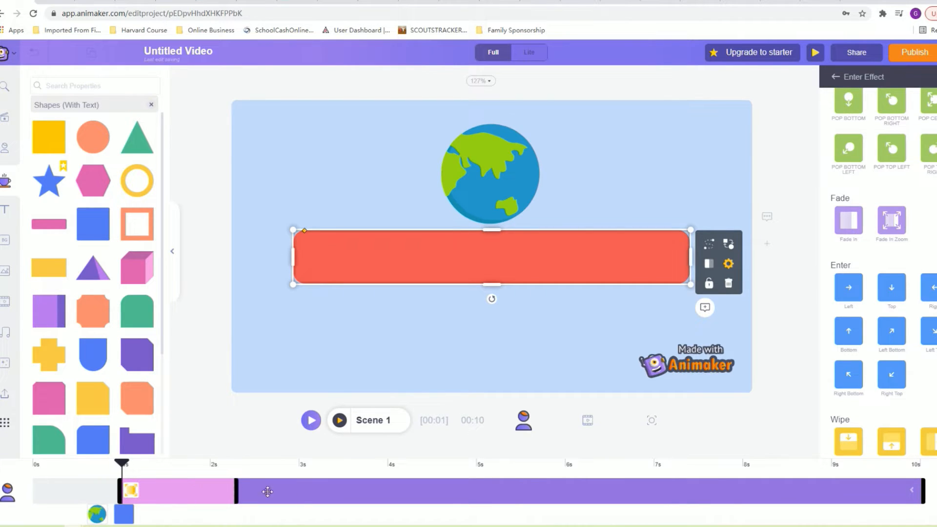
drag(120, 492, 146, 492)
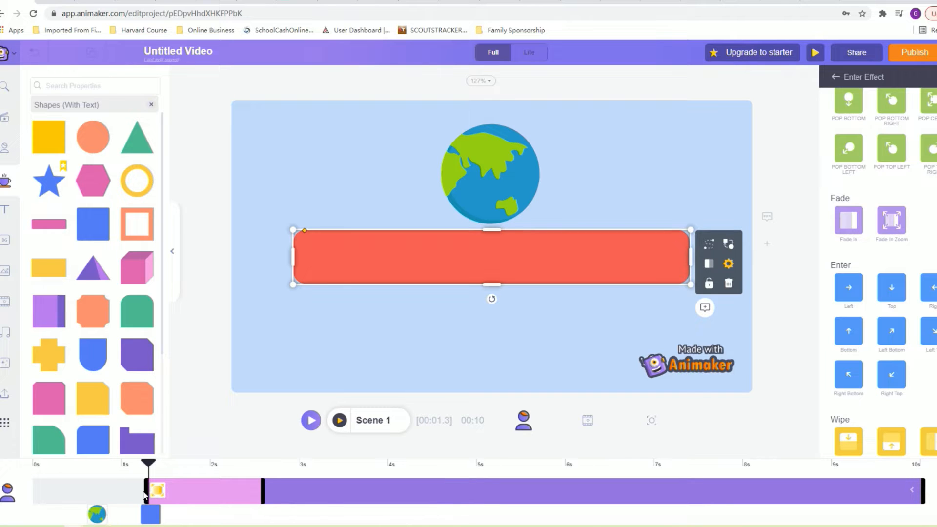
drag(261, 493, 237, 492)
- Add a heading over the red banner reading "Important 2021 Global Events"
click(5, 210)
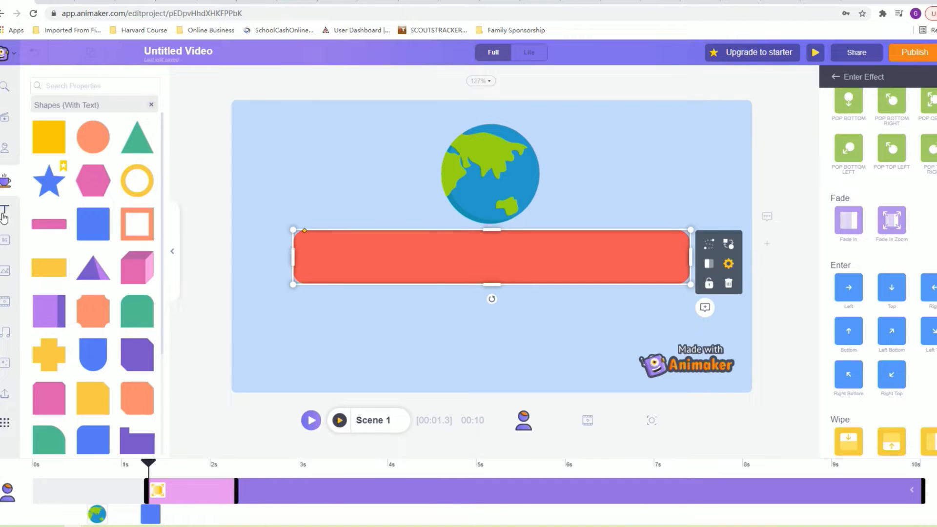
click(93, 83)
double_click(510, 263)
text(Important 2021 Glob)
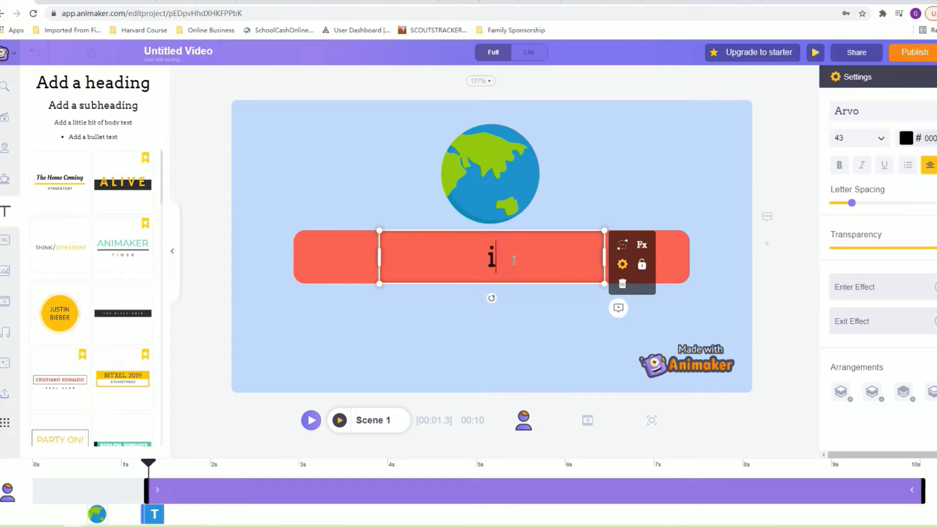
text(al Events)
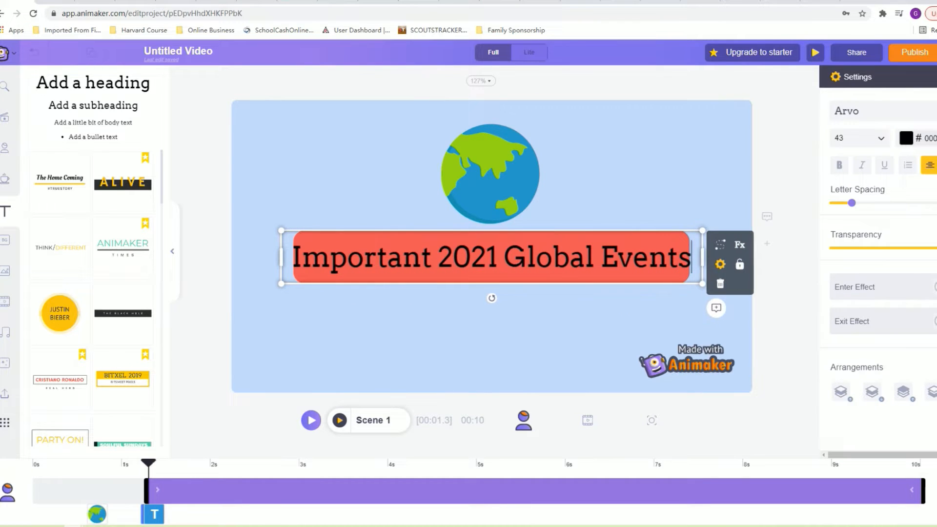
- Colour the title text white
click(906, 138)
click(899, 174)
click(906, 138)
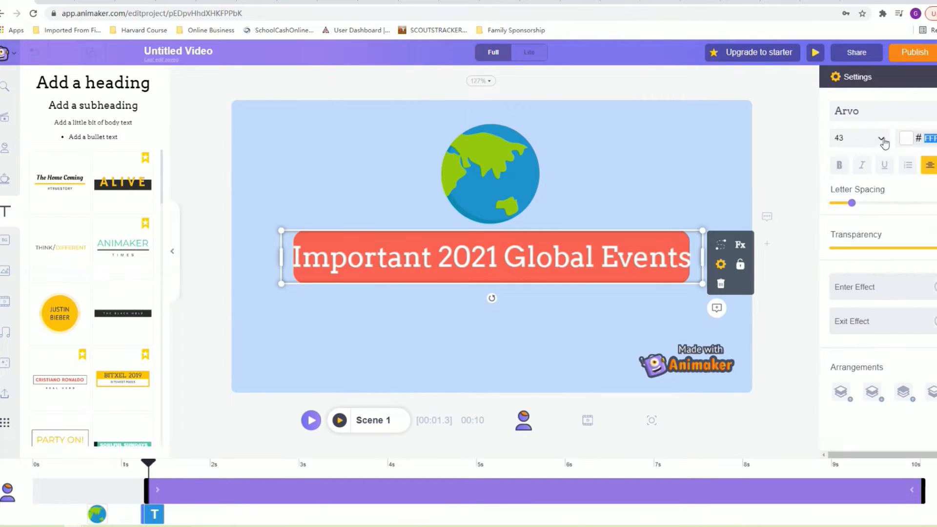
- Try the Exo and Gochi Hand fonts on the title, and settle on Lemon
click(883, 111)
scroll(906, 183, down, 8)
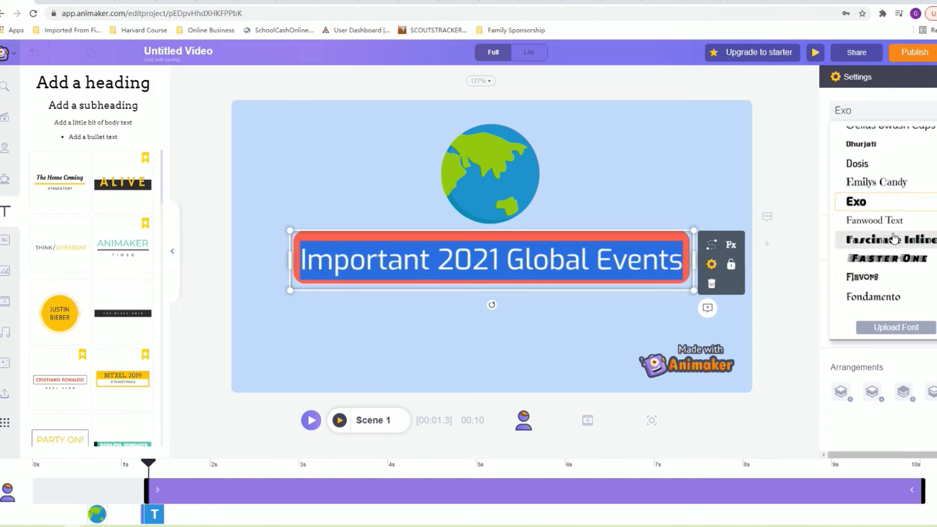
scroll(876, 203, down, 3)
click(884, 193)
scroll(886, 197, down, 12)
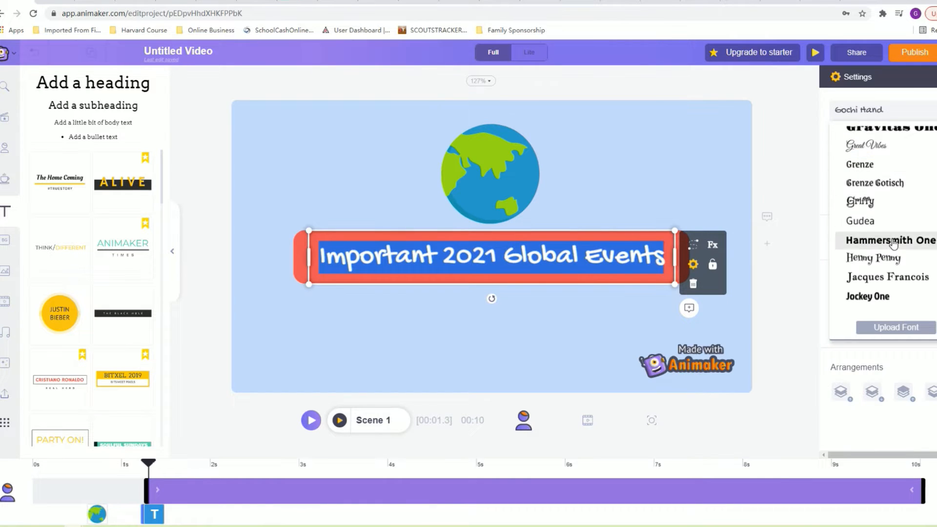
click(874, 178)
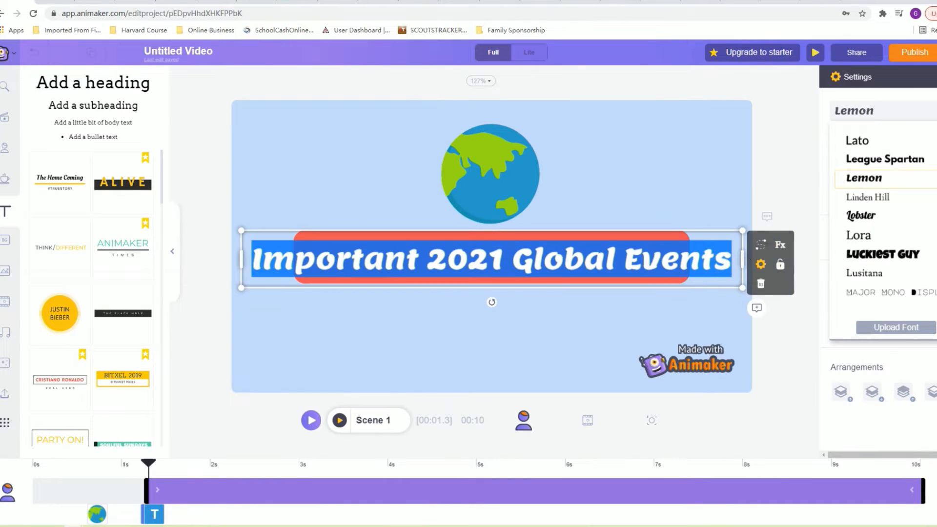
click(798, 168)
- Resize the title text to about size 34 so it fits the banner's width, and centre it on the banner
click(881, 141)
click(840, 313)
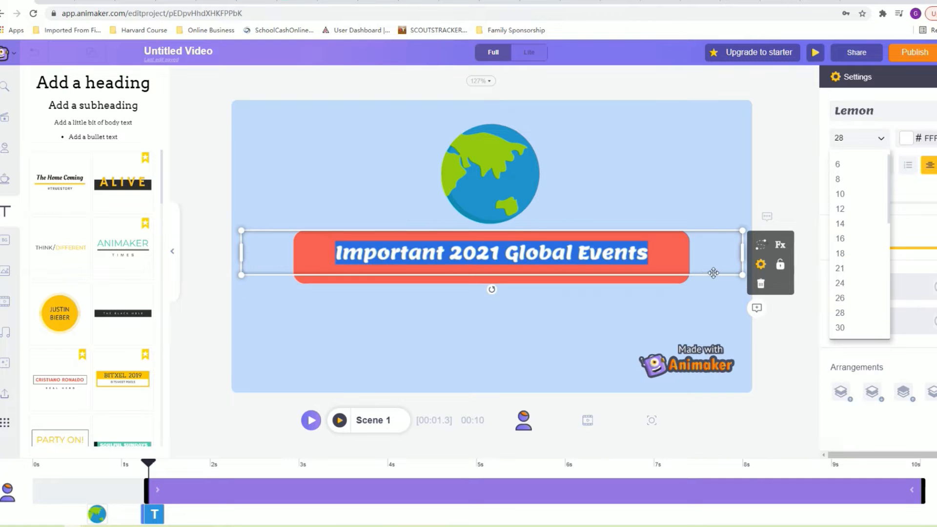
drag(555, 259, 693, 284)
drag(632, 266, 616, 264)
drag(679, 284, 725, 288)
drag(635, 269, 612, 266)
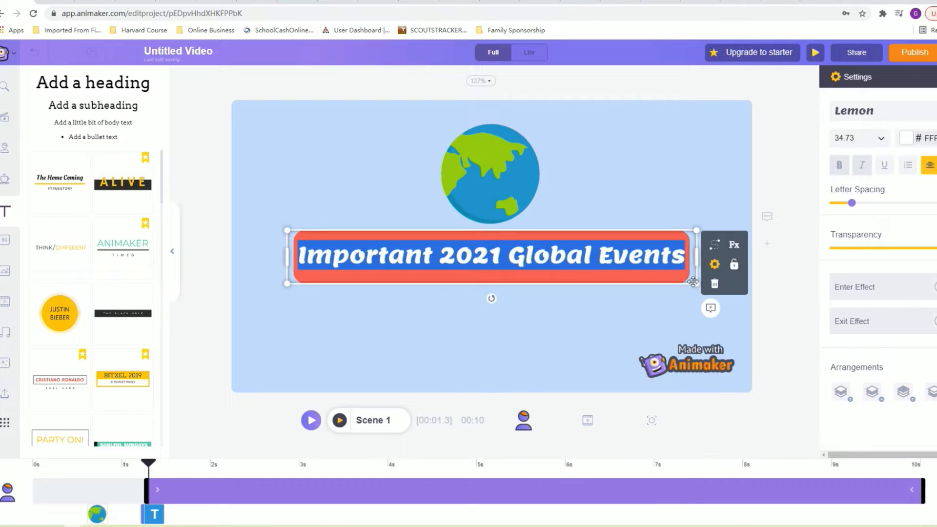
- Apply the centre Popup enter effect to the title, starting at about 1.9 seconds and ending at about 3.5 seconds
click(866, 288)
click(933, 256)
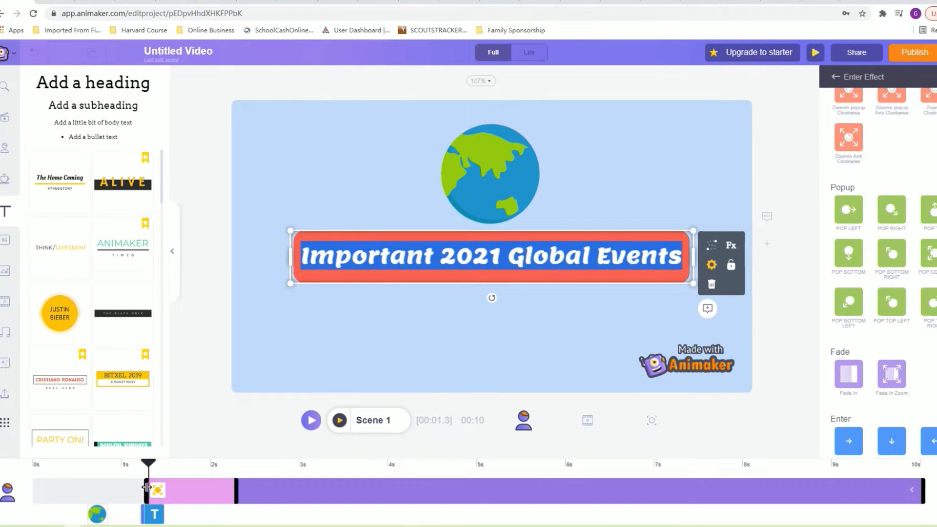
drag(146, 489, 199, 490)
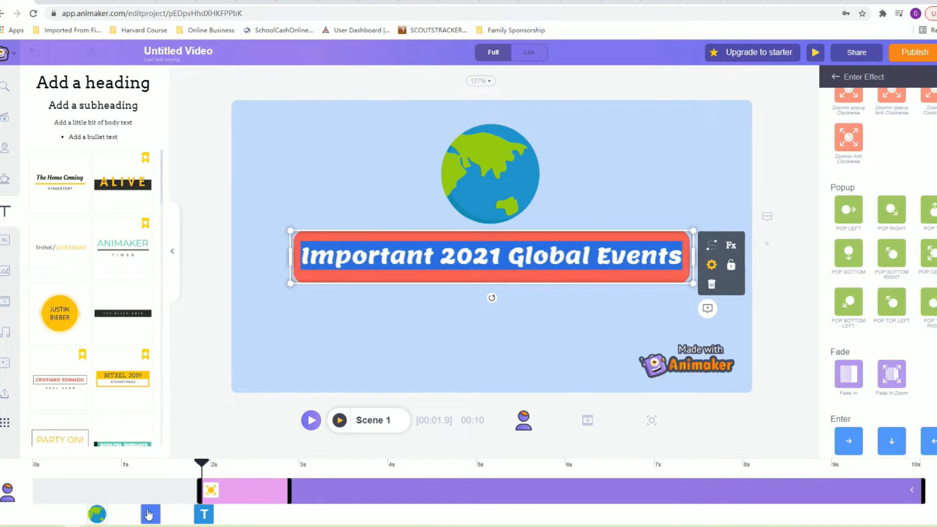
click(151, 514)
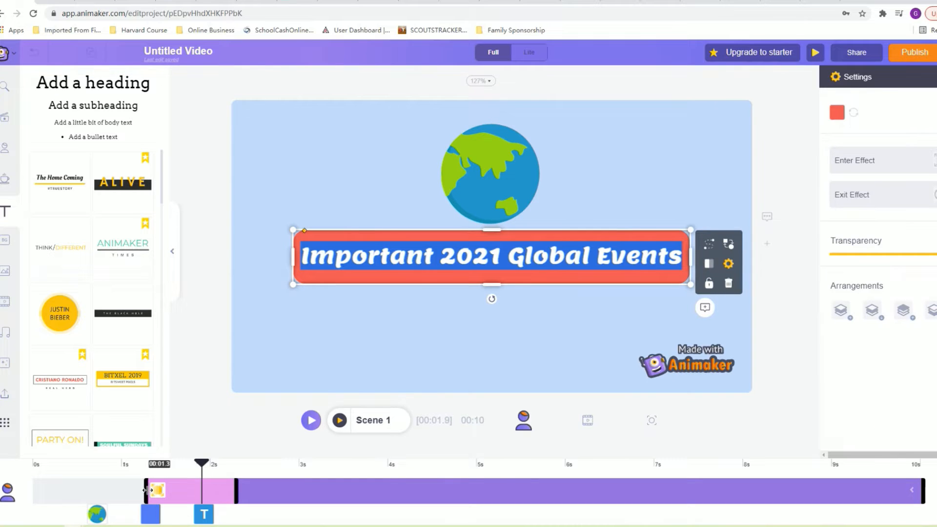
click(204, 514)
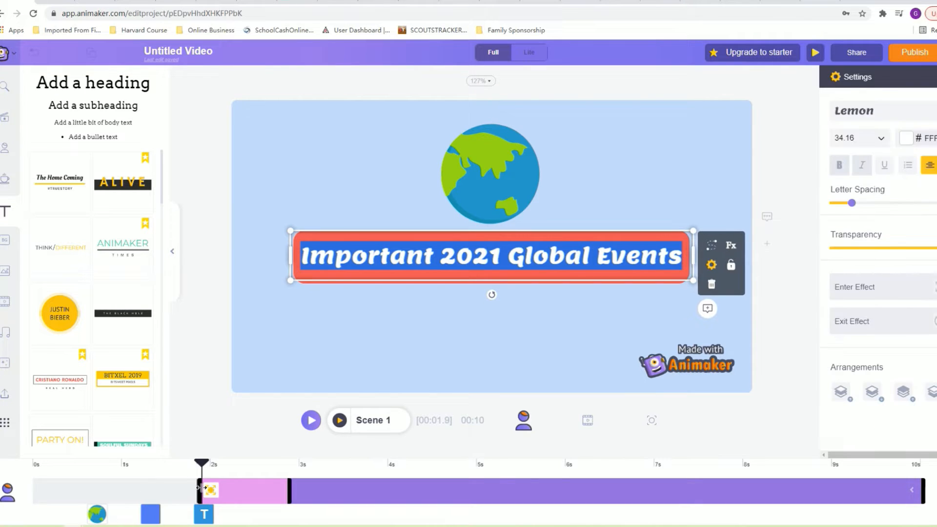
drag(291, 490, 338, 490)
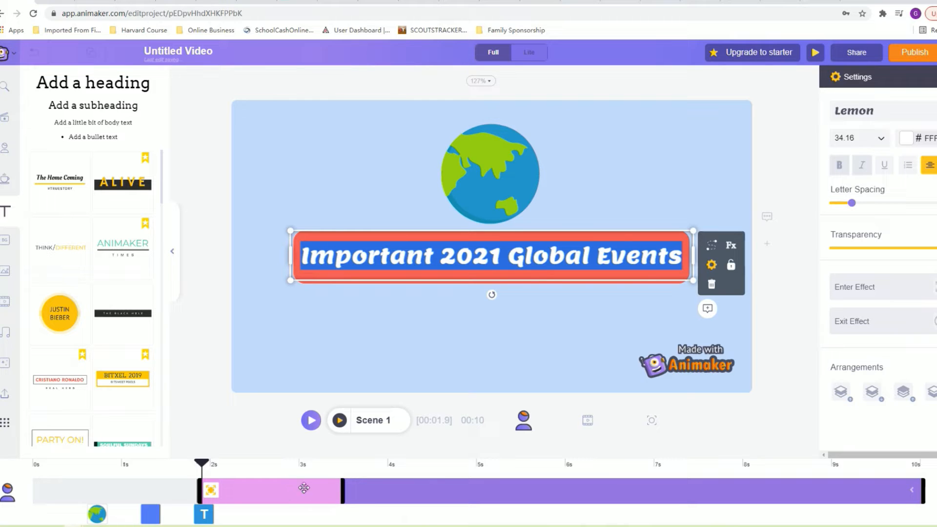
- Preview the scene and set the title's font size to 32
click(339, 420)
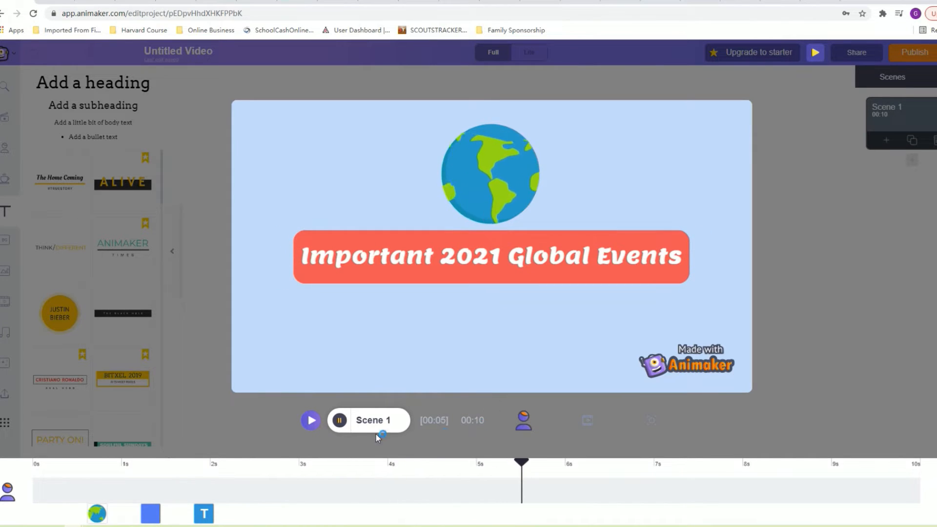
click(338, 421)
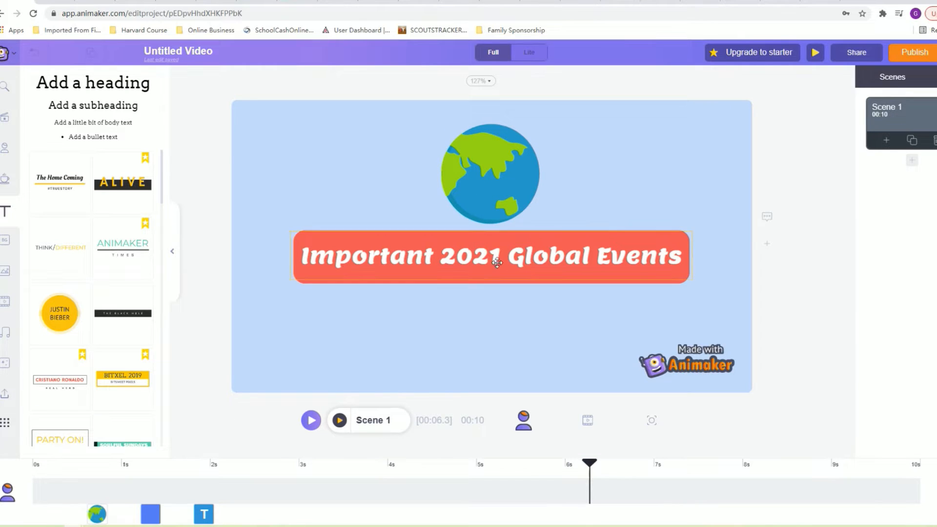
double_click(497, 263)
click(879, 138)
scroll(854, 293, down, 2)
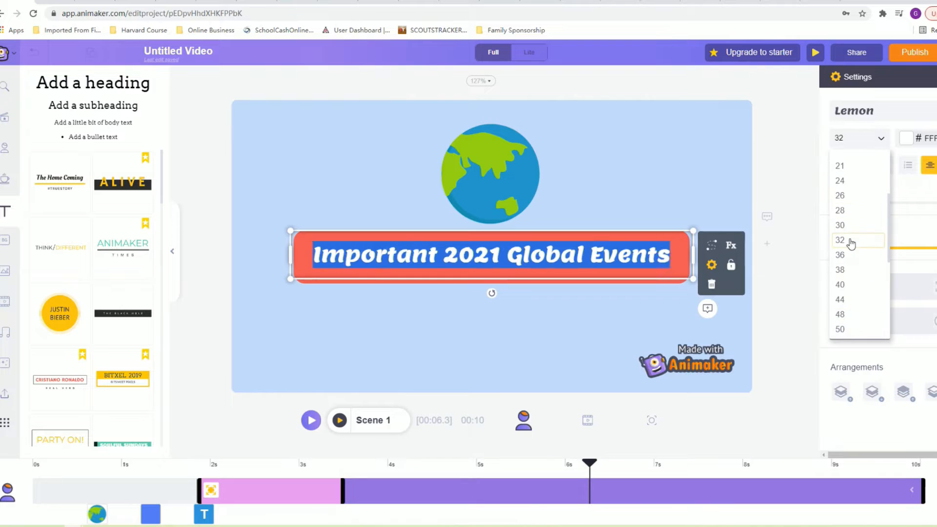
click(850, 243)
- Play the scene from the beginning to check the resized title on the banner
click(340, 420)
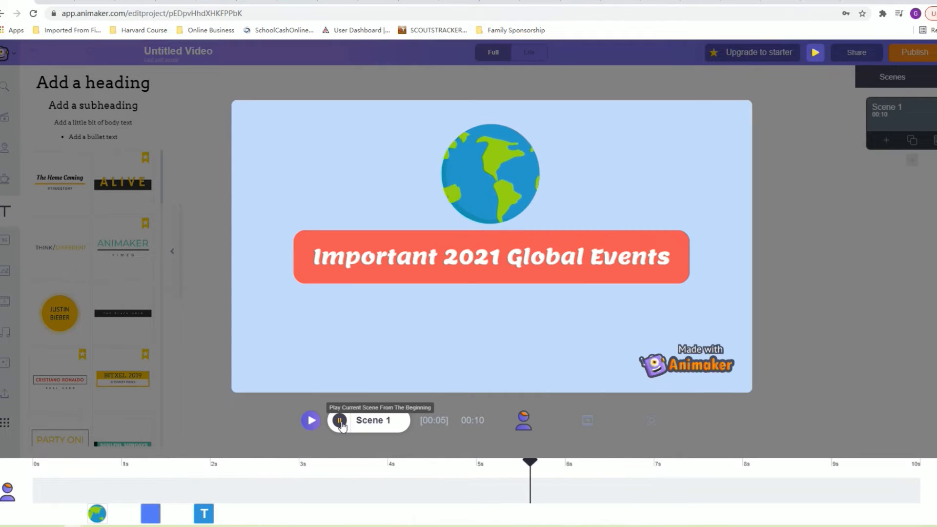
click(339, 420)
click(449, 273)
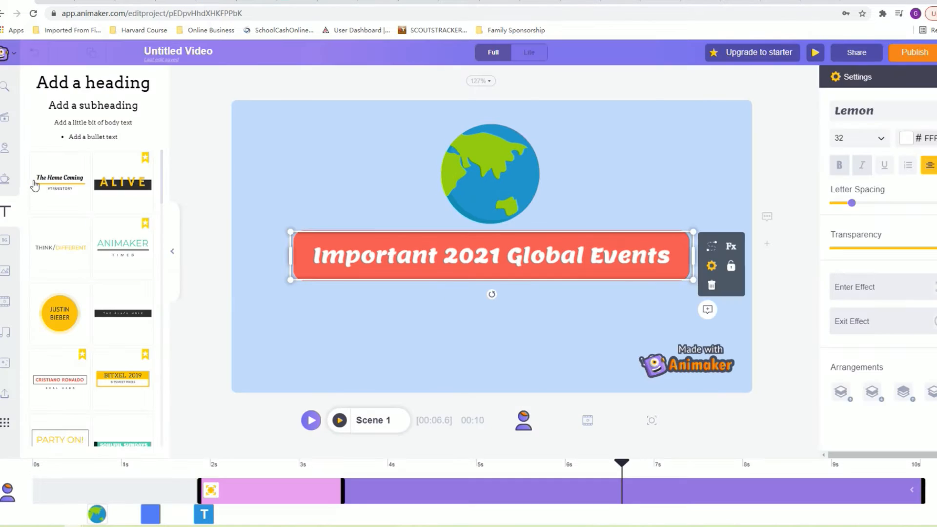
- Search the library for "plane", add the blue and white airliner and place it small, facing right, just off the scene's left edge
click(5, 181)
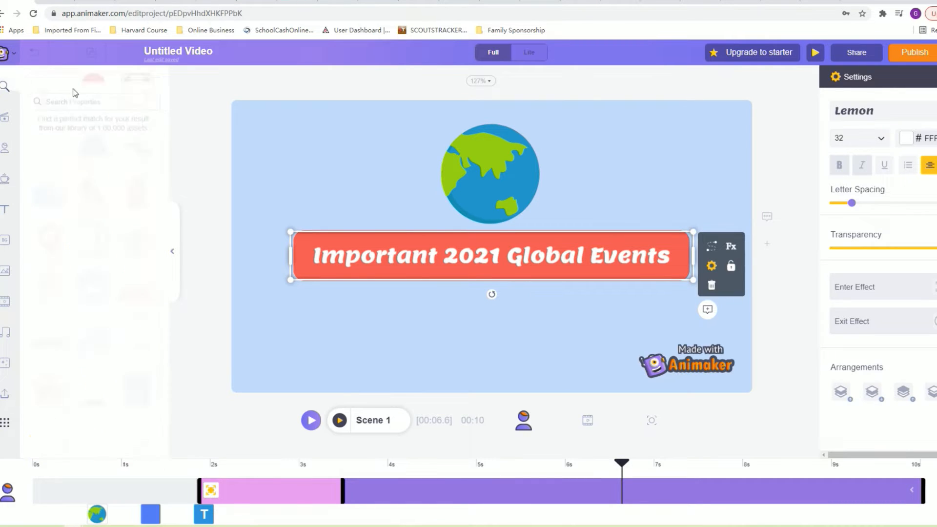
click(72, 87)
text(plane)
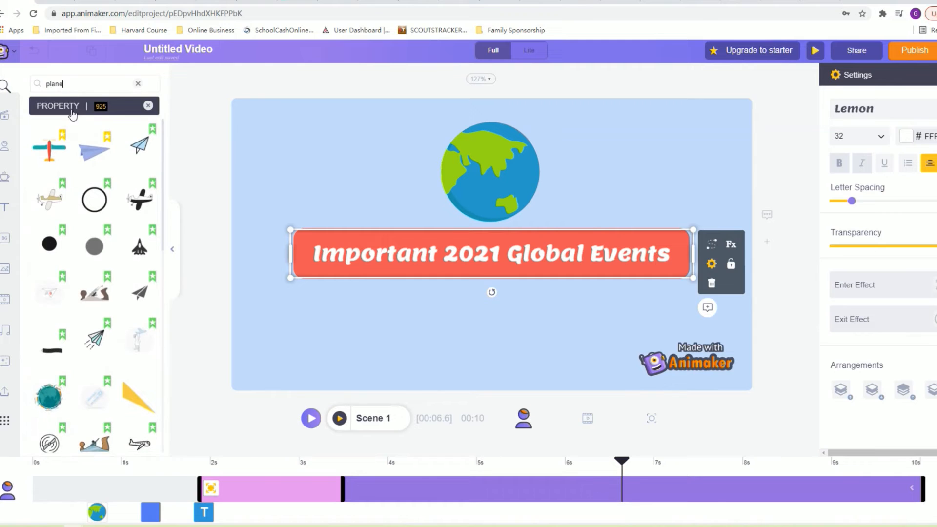
scroll(95, 242, down, 4)
scroll(96, 242, down, 10)
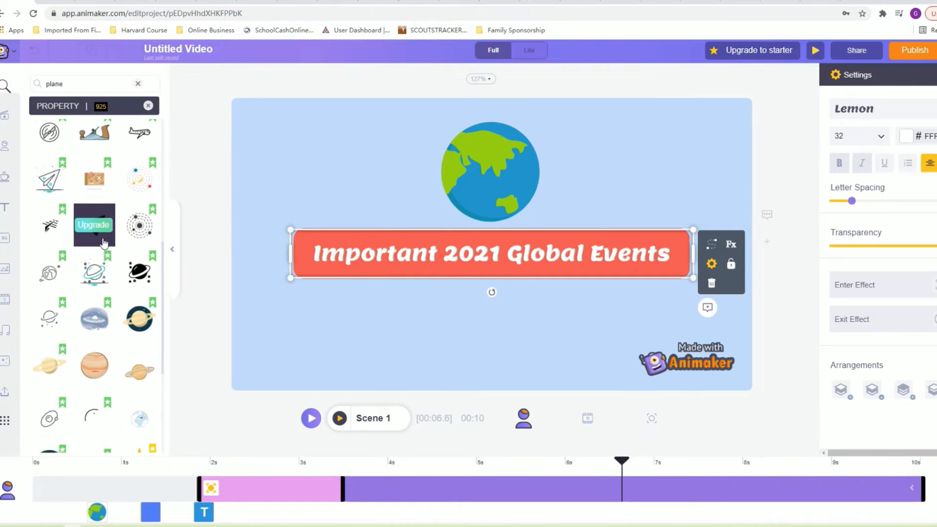
scroll(107, 312, down, 10)
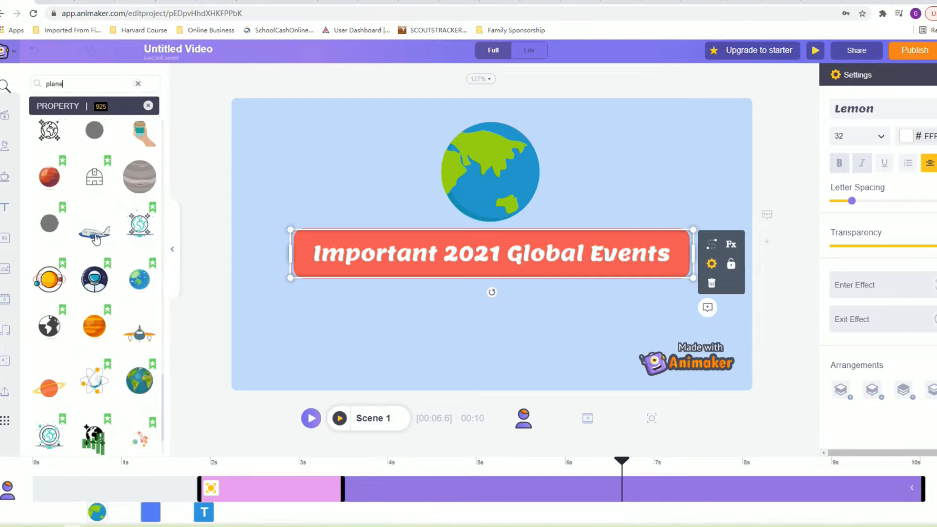
click(94, 234)
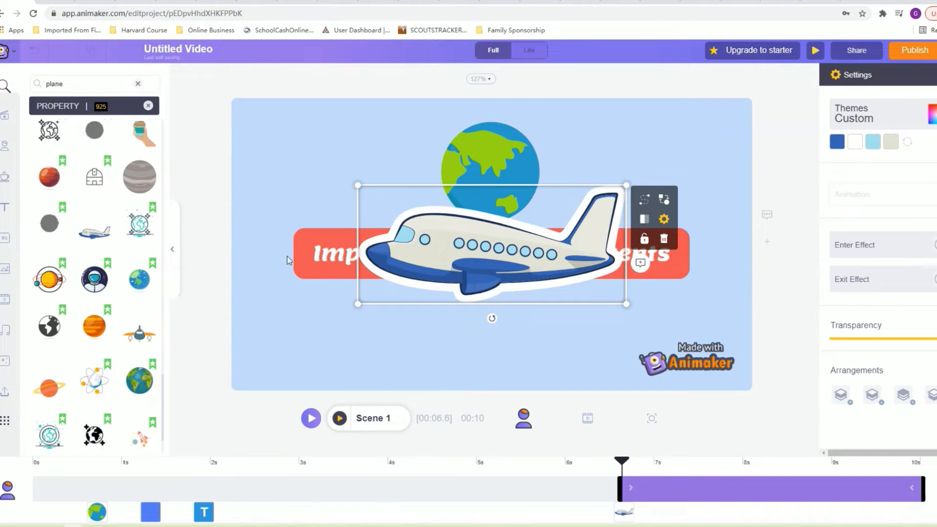
drag(617, 297, 215, 253)
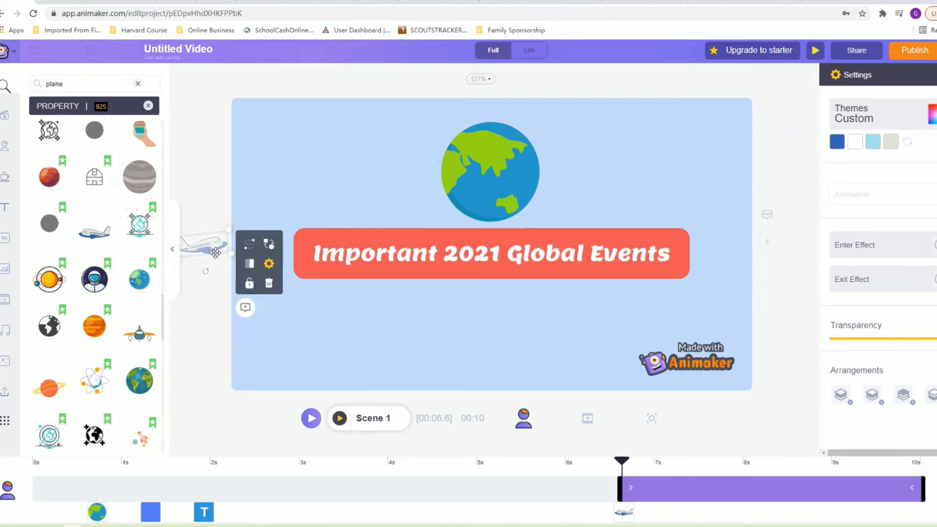
- Give the plane a Left to right Smartmove that rises across the scene and ends outside its upper-right corner
click(249, 247)
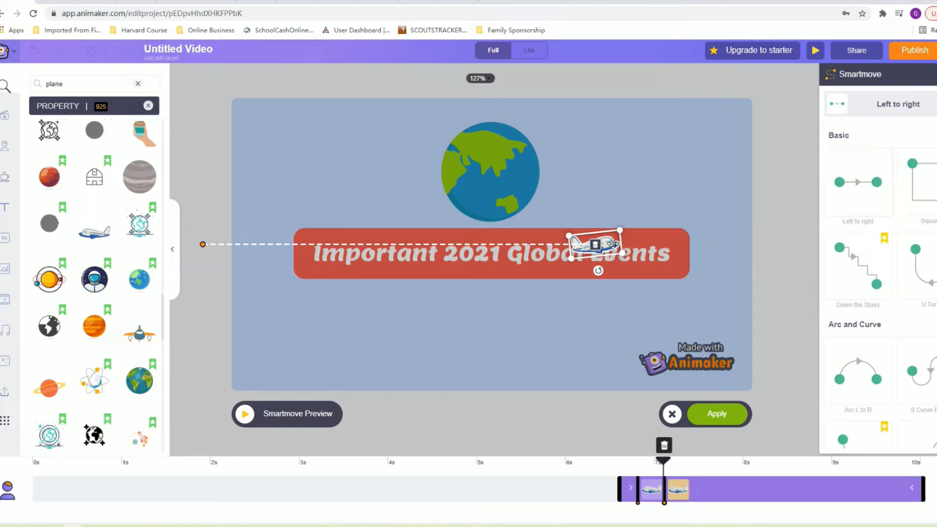
mouse_move(614, 243)
mouse_down()
mouse_move(706, 197)
mouse_move(807, 111)
mouse_up()
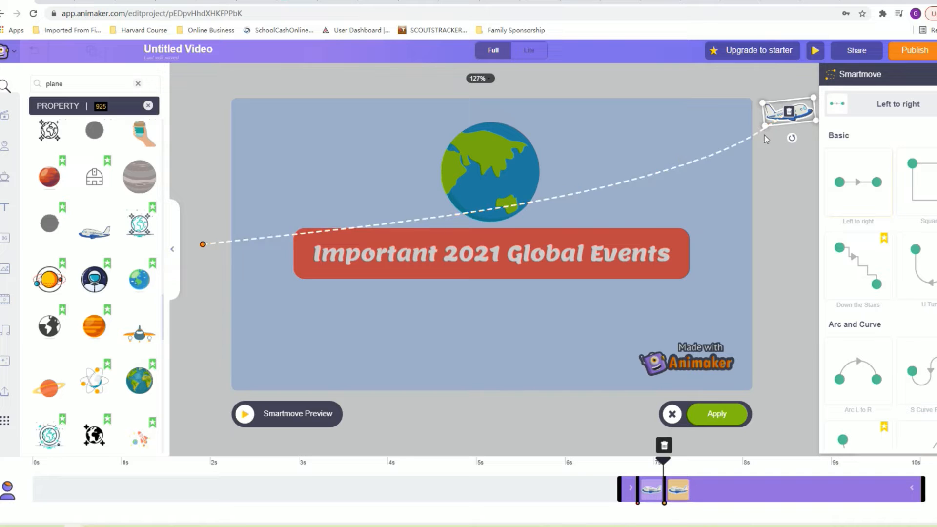
drag(779, 116, 779, 106)
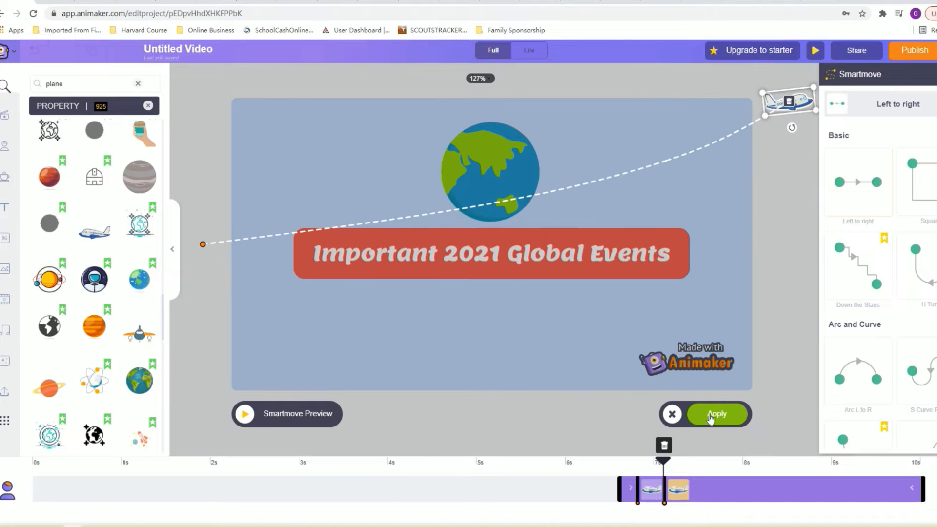
- Set the plane to start at about 2.8 seconds and its Smartmove to run from about 2.9 to 8.1 seconds
drag(620, 488, 195, 496)
click(382, 512)
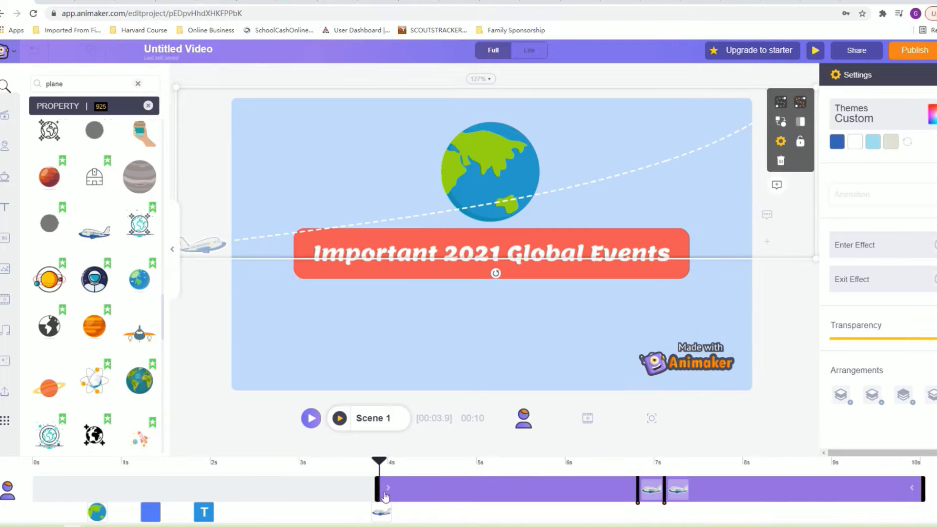
drag(379, 491, 282, 493)
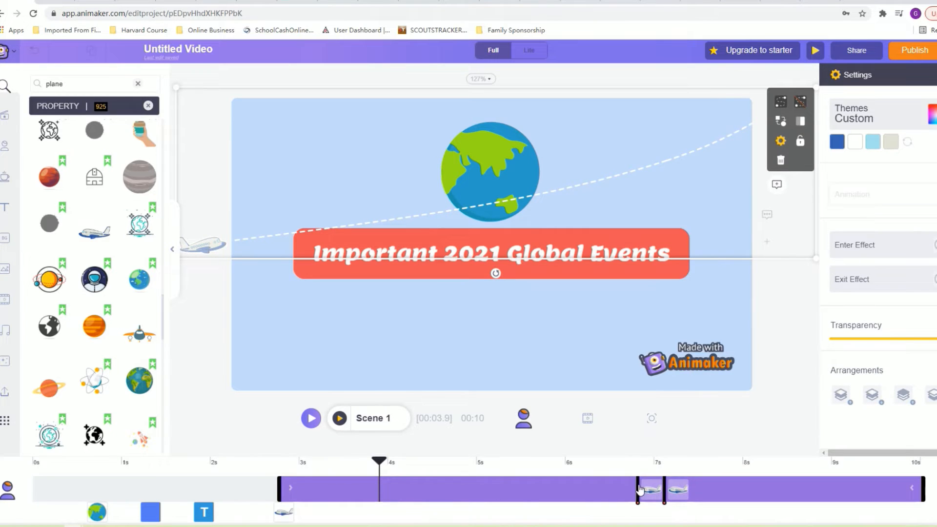
mouse_move(640, 490)
mouse_down()
mouse_move(247, 506)
mouse_move(293, 508)
mouse_up()
drag(677, 496, 766, 493)
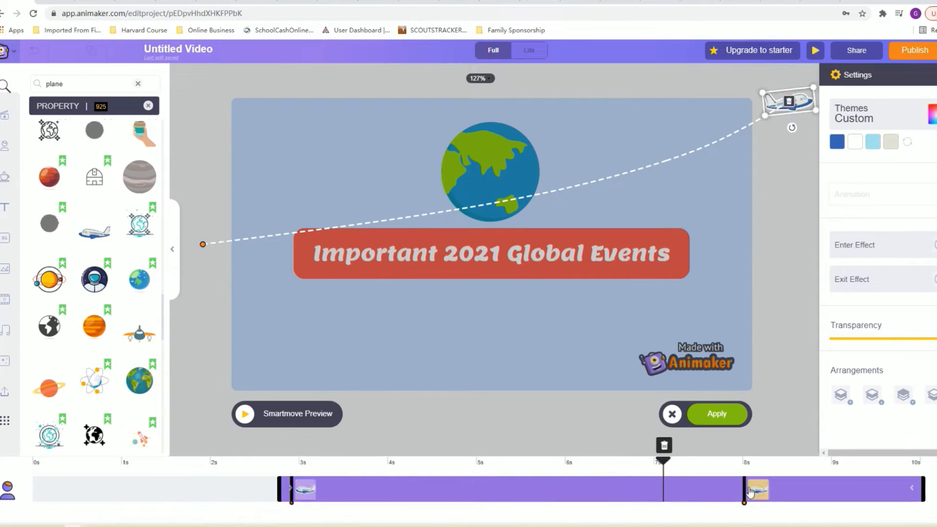
click(717, 414)
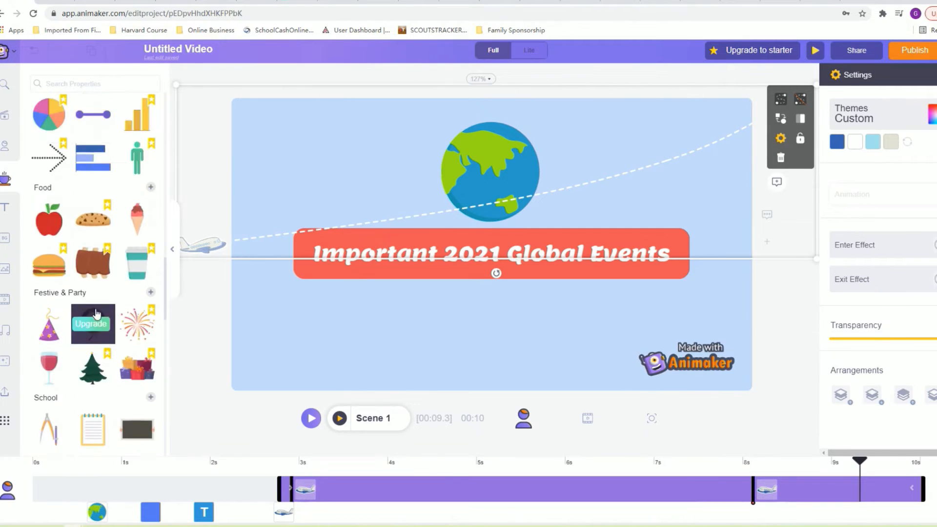
- Add the Space Exploration rocket, shrink it and place it just below the scene's lower-left corner
scroll(95, 313, down, 5)
click(51, 283)
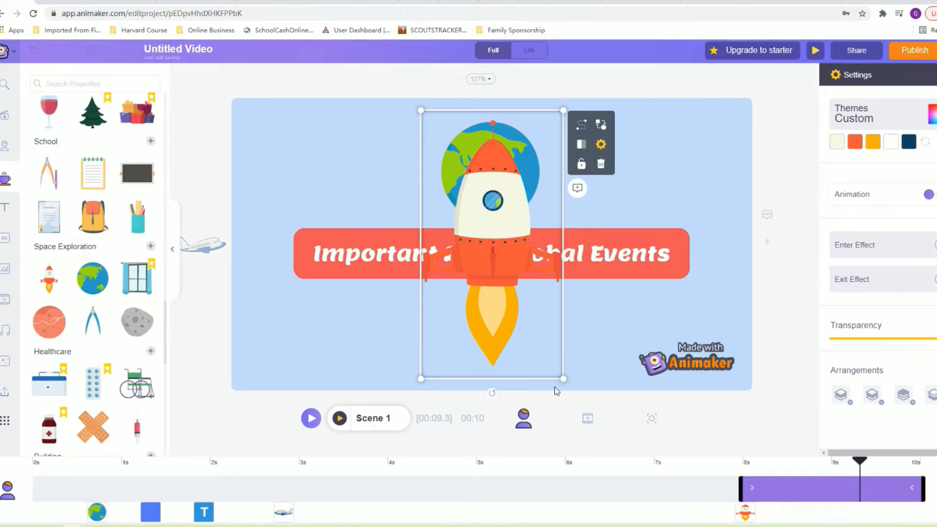
drag(561, 387, 479, 268)
click(452, 178)
drag(452, 178, 263, 442)
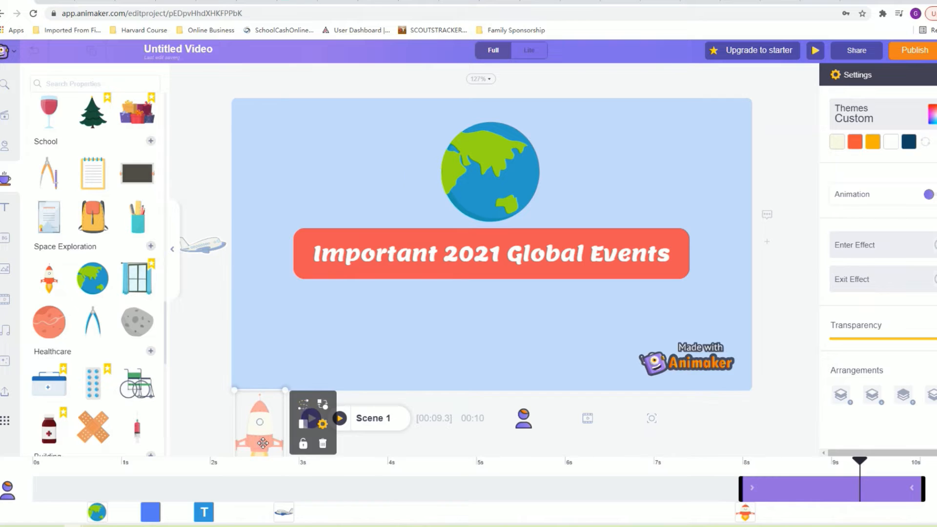
- Give the rocket a Left to right Smartmove straight up past the scene's upper edge, starting the rocket at 5 seconds and the movement at about 5.1
click(304, 405)
drag(678, 444, 288, 78)
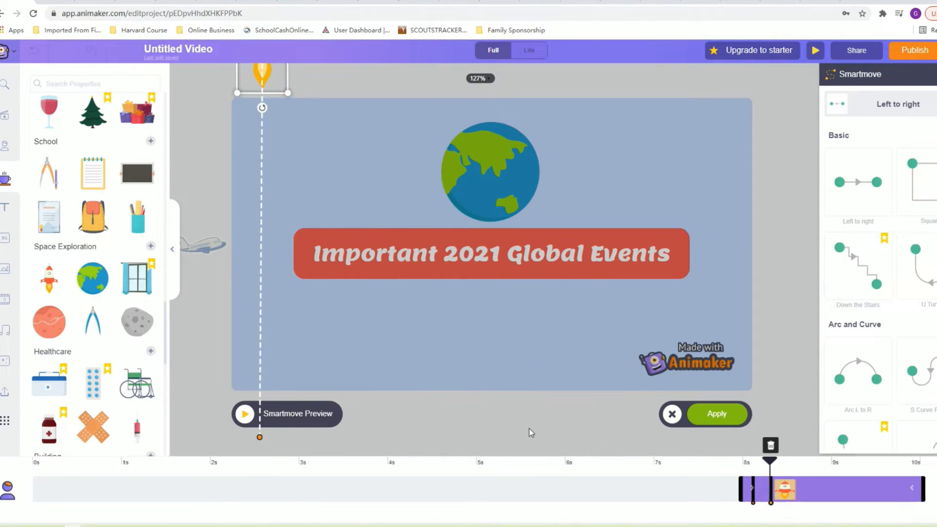
drag(741, 490, 477, 490)
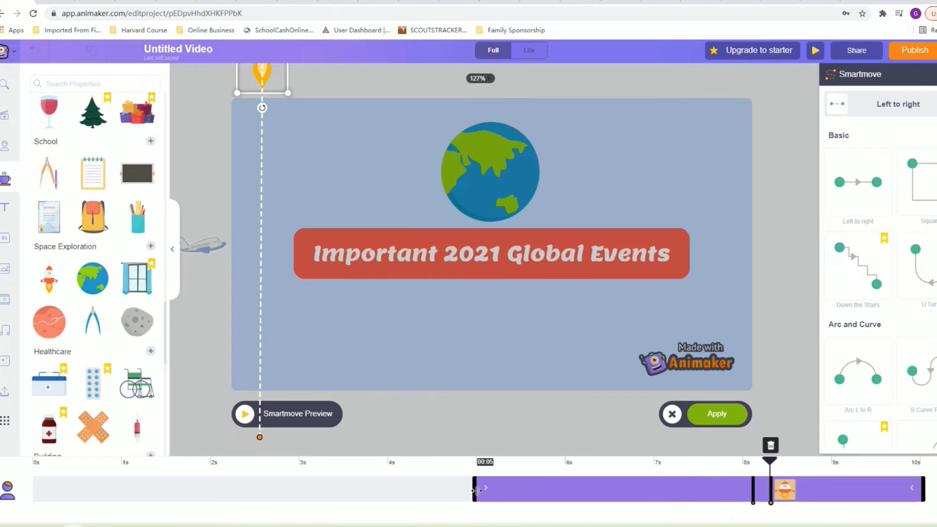
drag(754, 494, 452, 498)
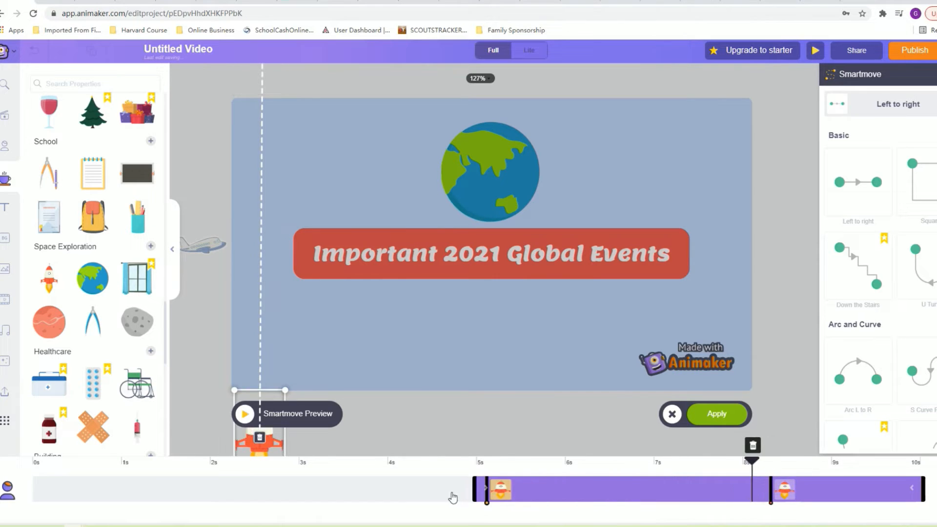
click(715, 415)
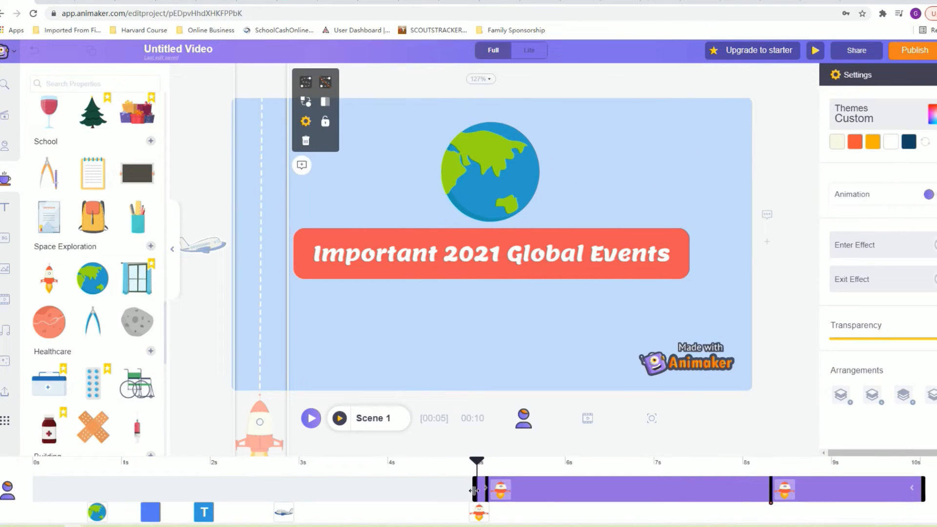
- Set the rocket to start at about 4.9 seconds and its Smartmove to run from about 5 to 8.7 seconds
drag(487, 494, 463, 492)
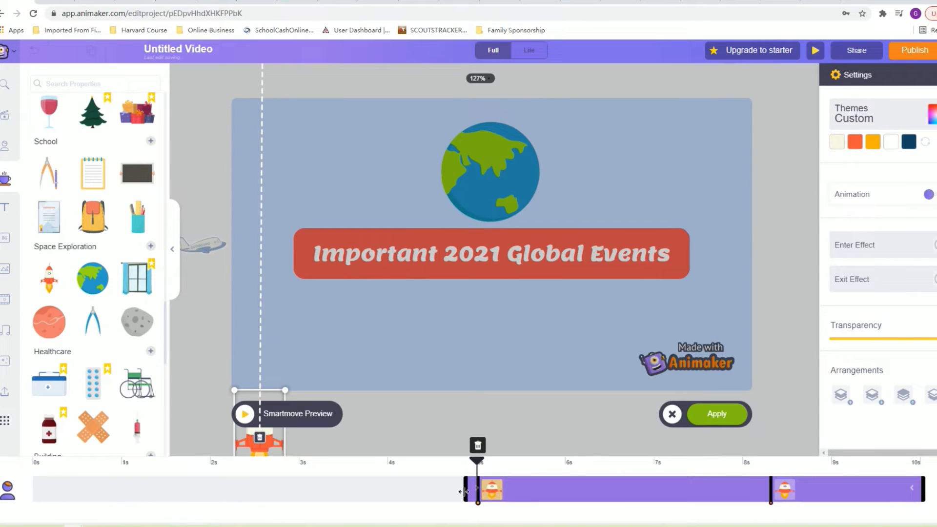
mouse_move(770, 493)
mouse_down()
mouse_move(817, 492)
mouse_move(805, 495)
mouse_up()
click(717, 419)
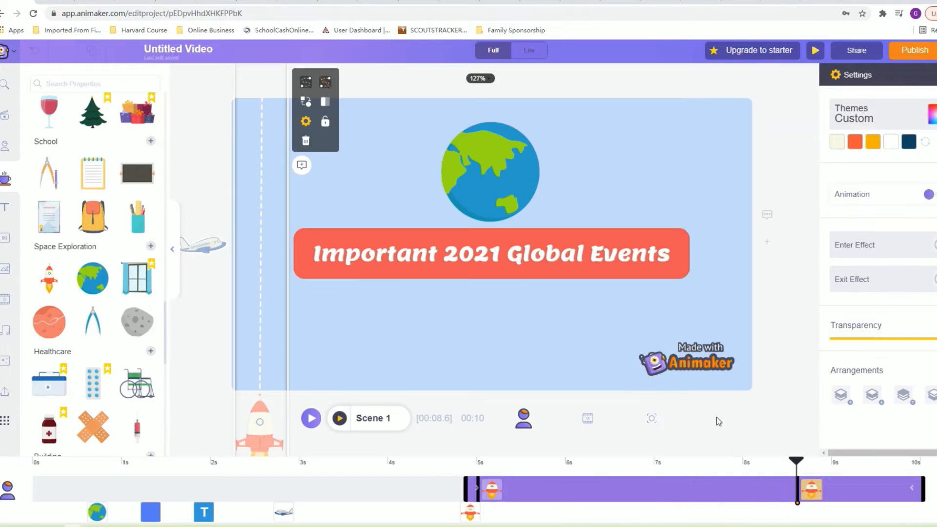
drag(795, 489, 806, 495)
- Add the green banknote from the Finance properties and place it small and tilted just above the scene's upper-right corner
scroll(116, 335, up, 8)
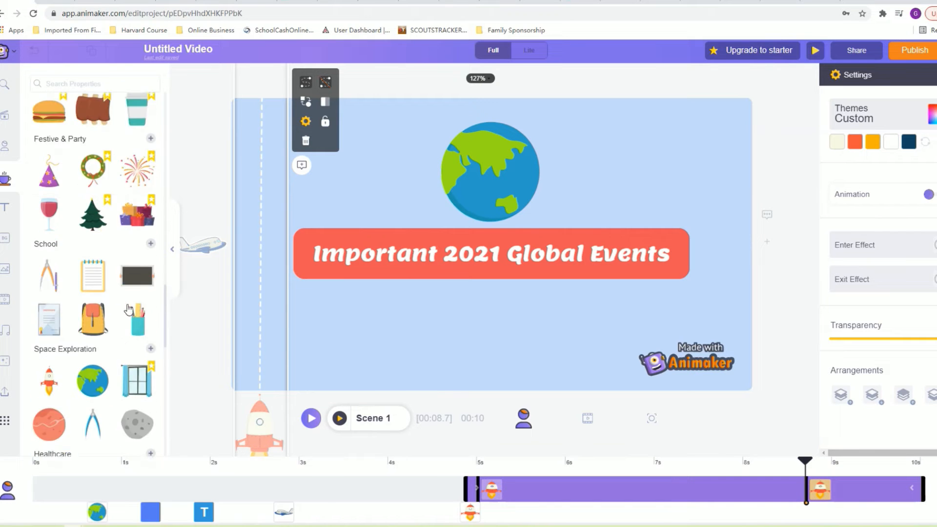
scroll(123, 313, up, 2)
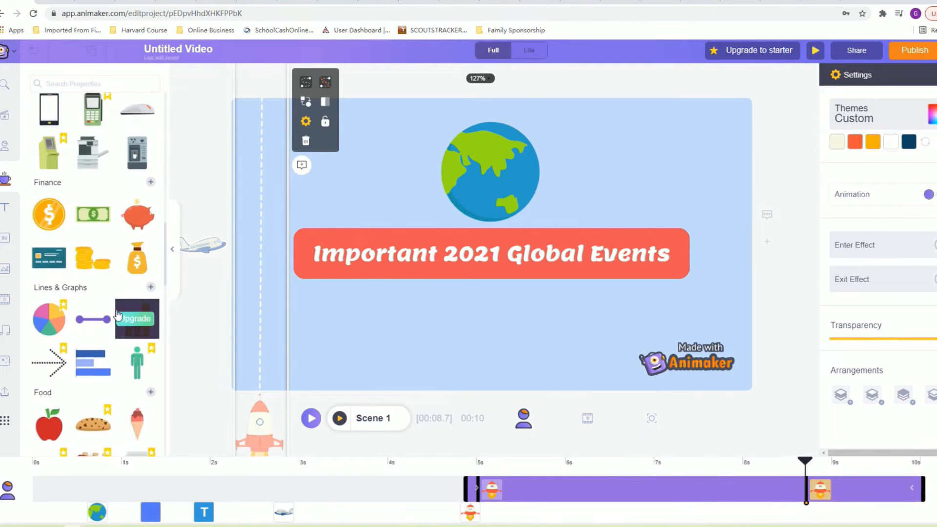
click(93, 214)
drag(612, 311, 726, 75)
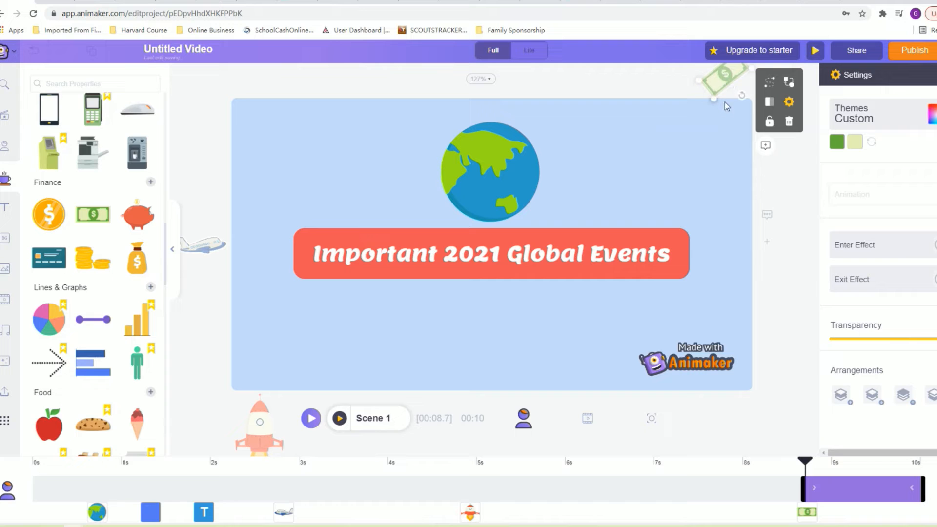
- Give the banknote the Feather Float Smartmove
click(770, 83)
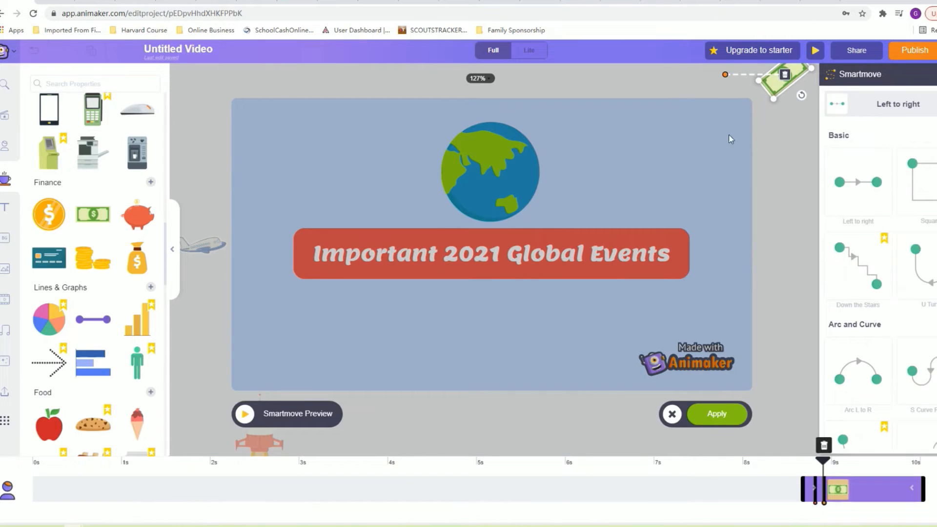
scroll(859, 195, down, 10)
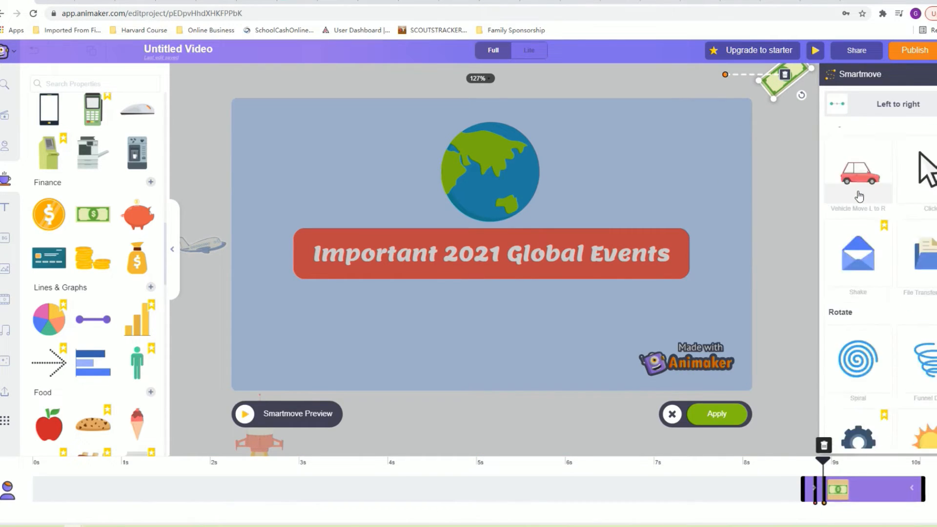
scroll(858, 196, up, 5)
click(867, 242)
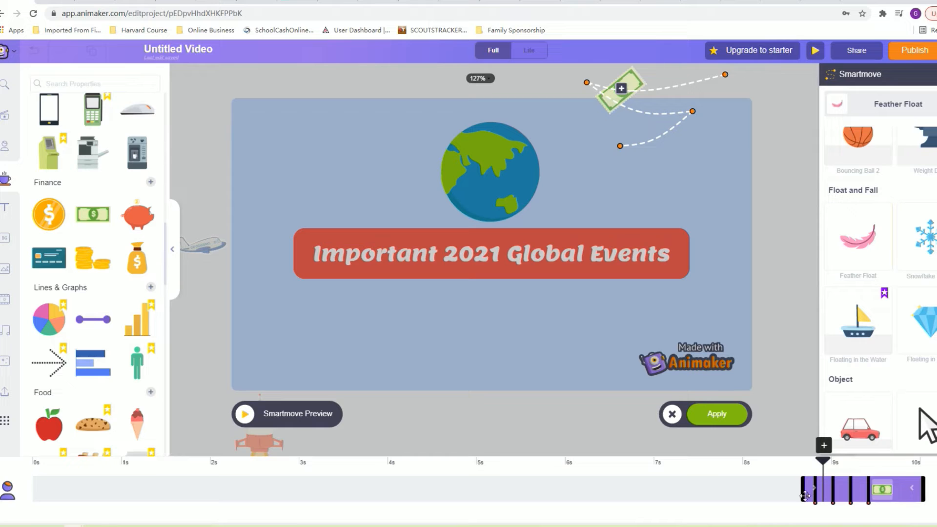
- Set the banknote to start at about 5.2 seconds and spread its four Smartmove points evenly from about 5.3 to 8.6 seconds
drag(803, 491, 491, 490)
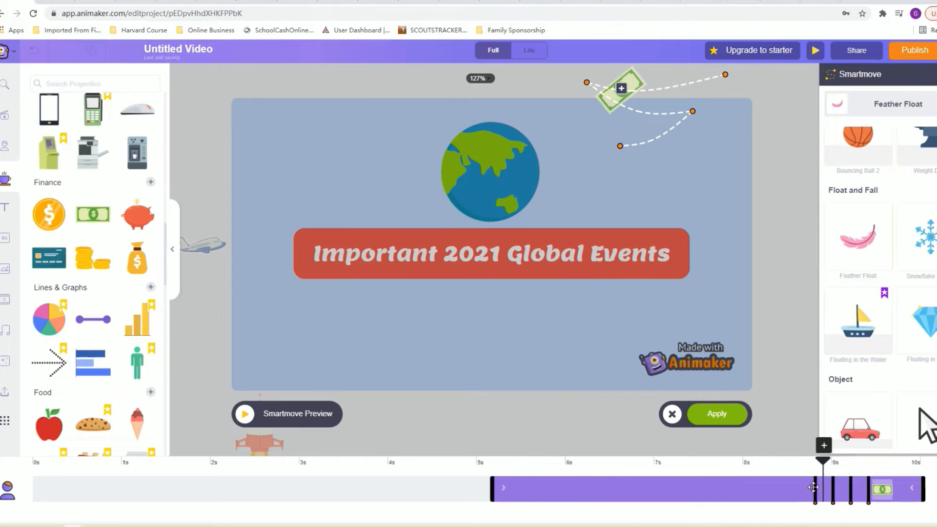
drag(833, 490, 718, 491)
drag(869, 490, 815, 491)
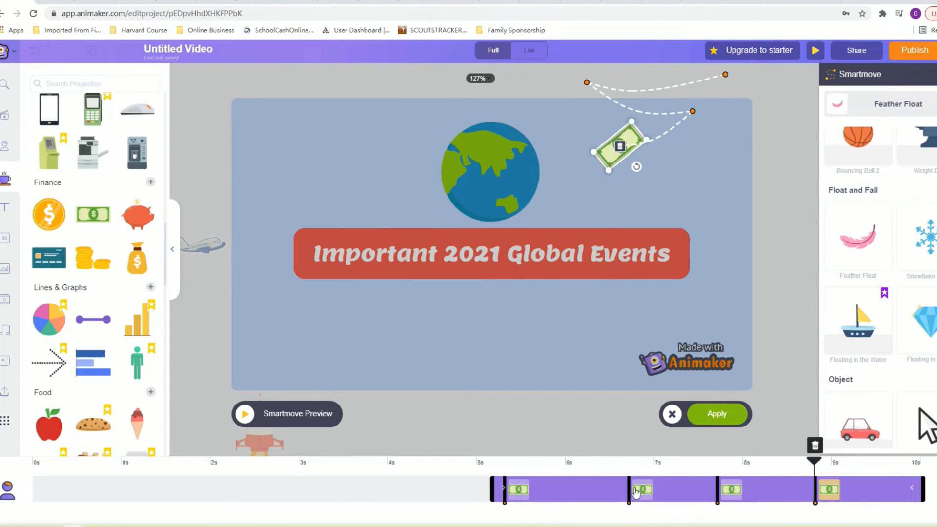
drag(627, 491, 602, 491)
drag(740, 493, 796, 493)
- Stretch the banknote's float path down the scene, with its end below the lower edge and its third point out past the title banner
click(587, 83)
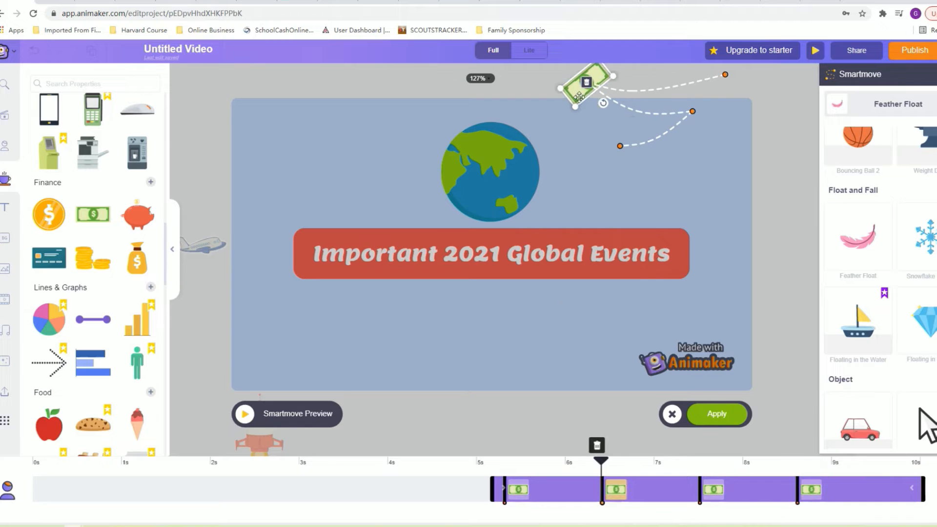
drag(586, 83, 598, 104)
click(620, 145)
drag(619, 145, 640, 428)
click(692, 111)
drag(693, 112, 725, 286)
- Smooth the banknote's zigzag path by placing its second point above the banner's right end and its third point below it near the scene's edge
click(597, 104)
drag(608, 96, 650, 78)
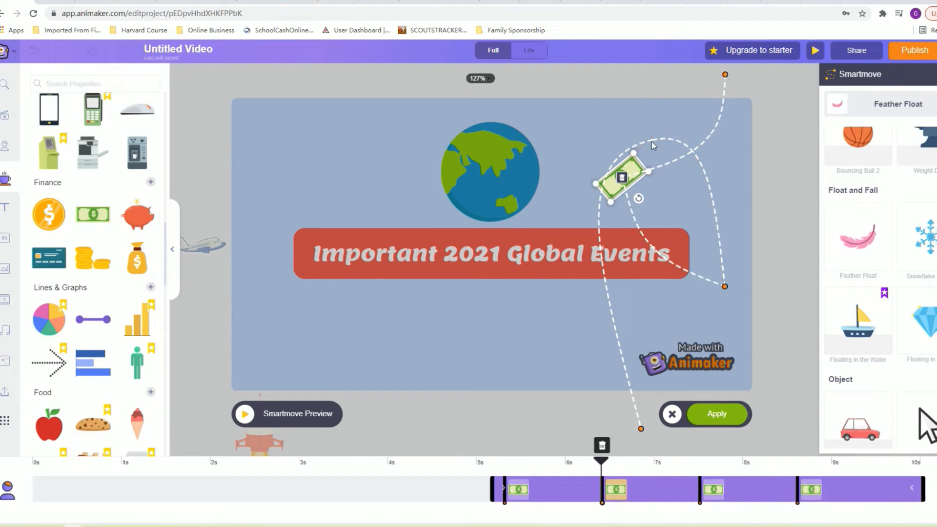
drag(634, 162, 653, 176)
click(725, 287)
drag(724, 286, 726, 297)
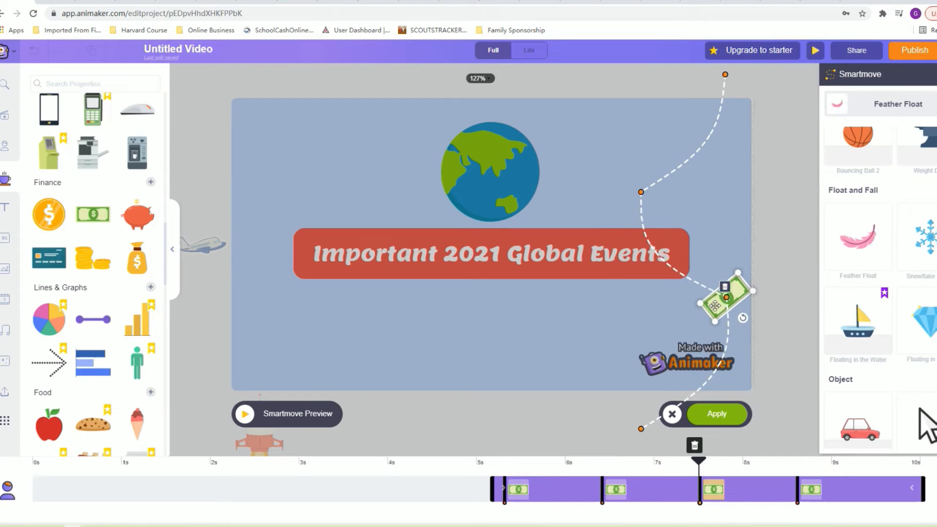
click(640, 192)
click(723, 291)
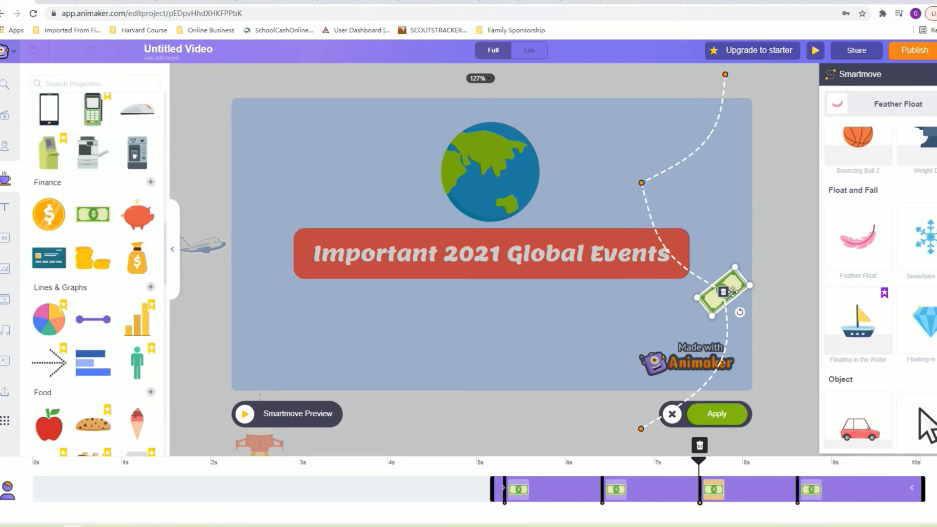
click(641, 428)
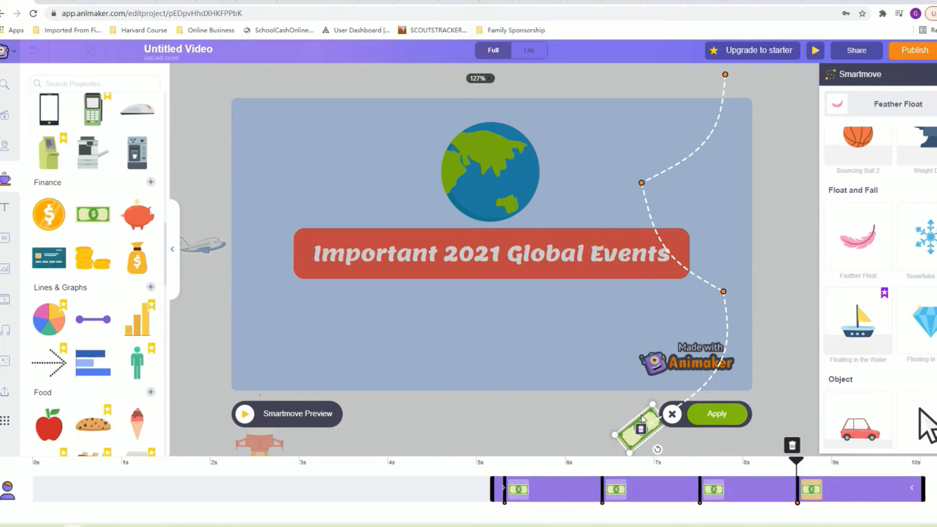
- Fine-tune the banknote's tilt and position at its lower path points, then preview and apply the Smartmove
click(641, 183)
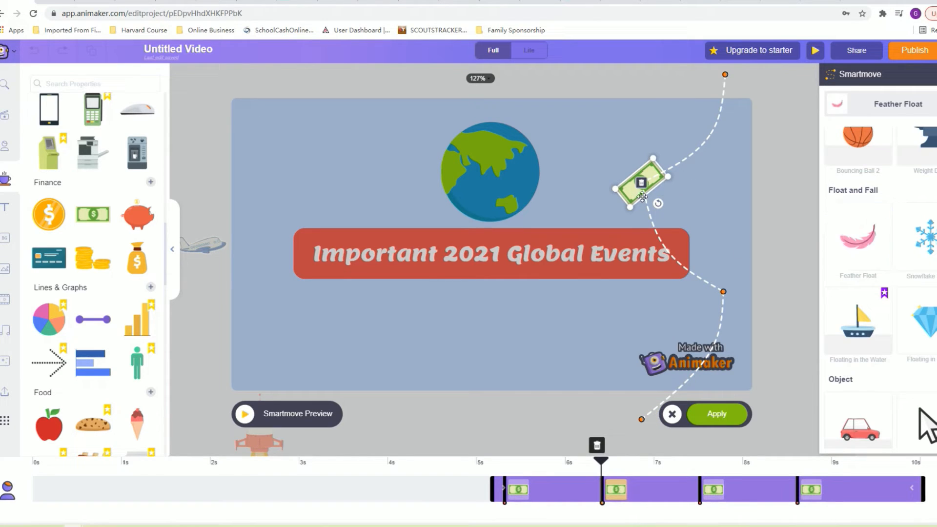
click(723, 291)
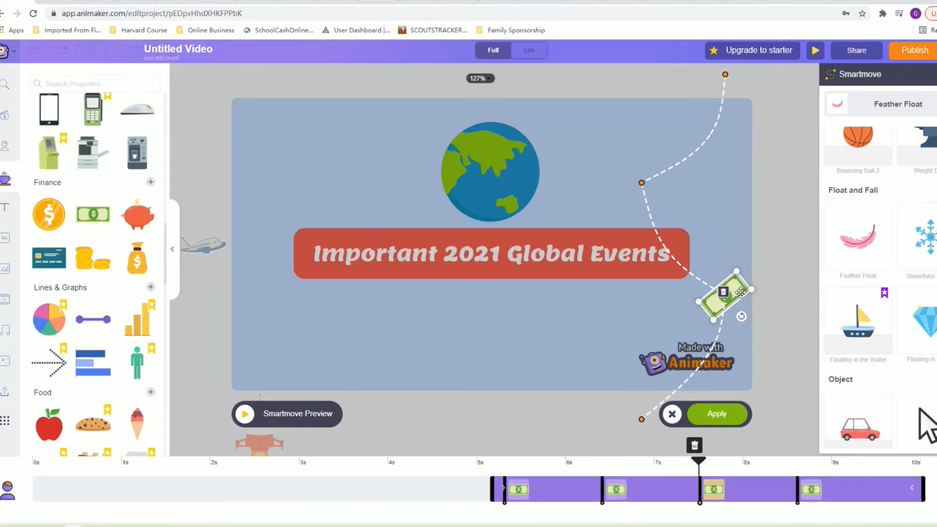
click(643, 418)
click(641, 182)
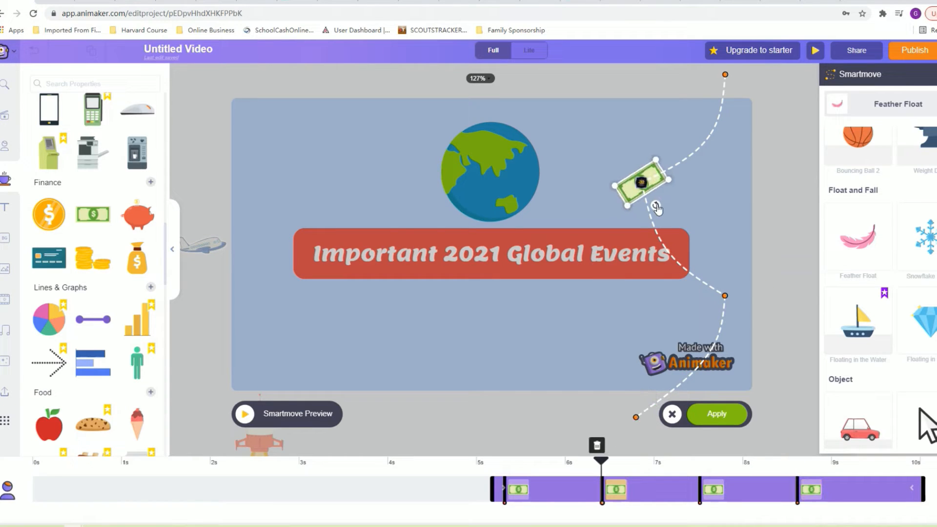
click(725, 295)
drag(741, 318, 744, 314)
click(244, 413)
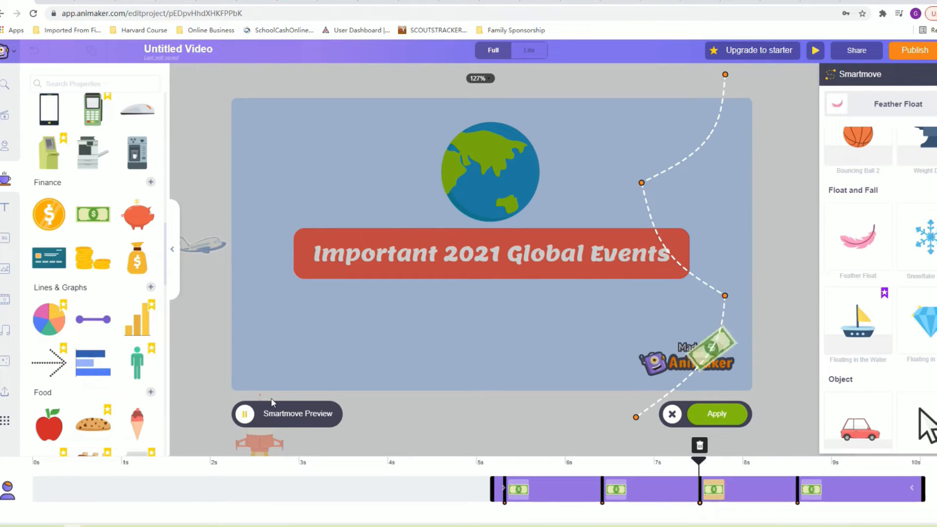
click(717, 415)
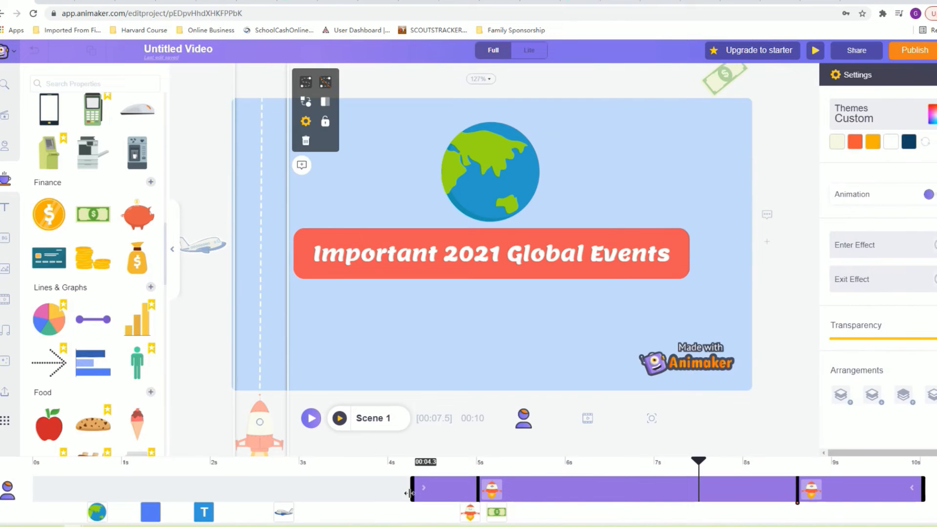
- Move the rocket's start to about 4.3 seconds and the start of its Smartmove to about 4.4 seconds
click(499, 513)
click(426, 511)
drag(480, 489, 434, 489)
click(720, 415)
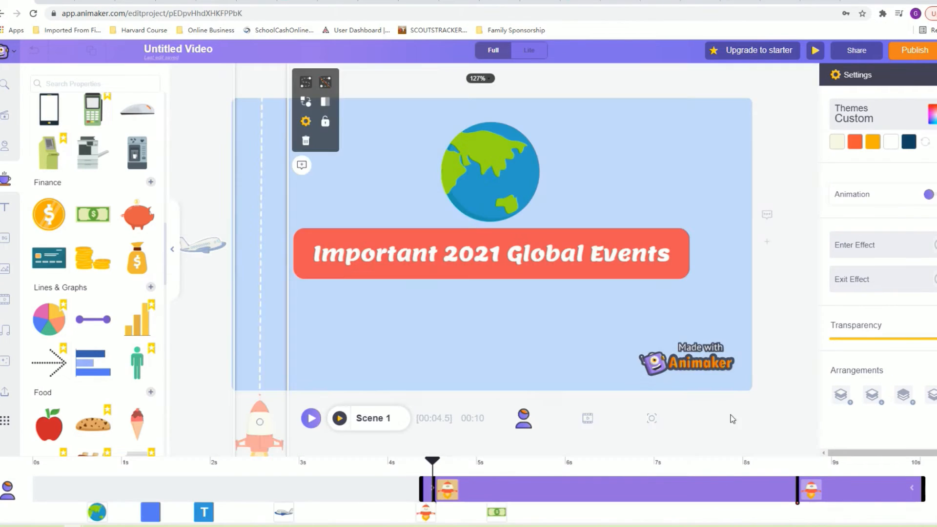
click(498, 513)
click(423, 513)
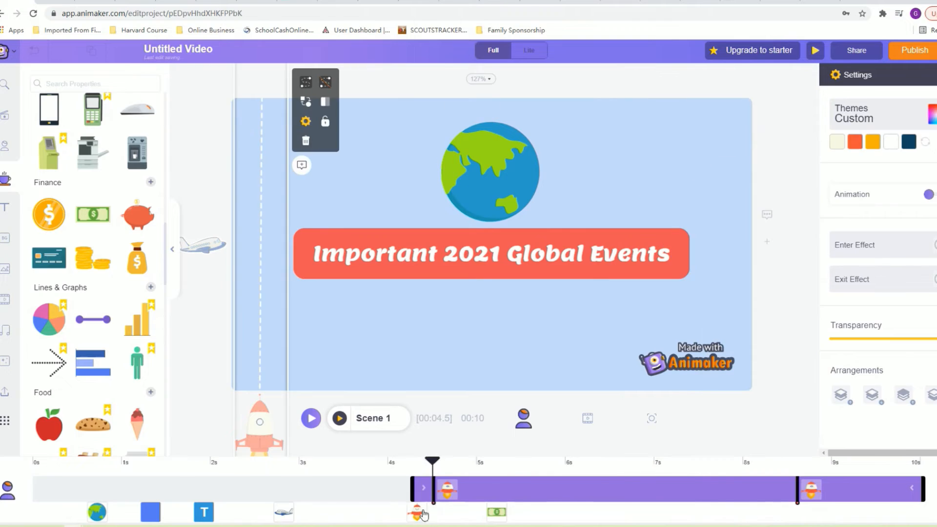
drag(433, 488, 424, 489)
click(717, 413)
- Move the banknote's third Smartmove point to about 7.6 seconds and apply it
click(496, 512)
drag(504, 491, 505, 478)
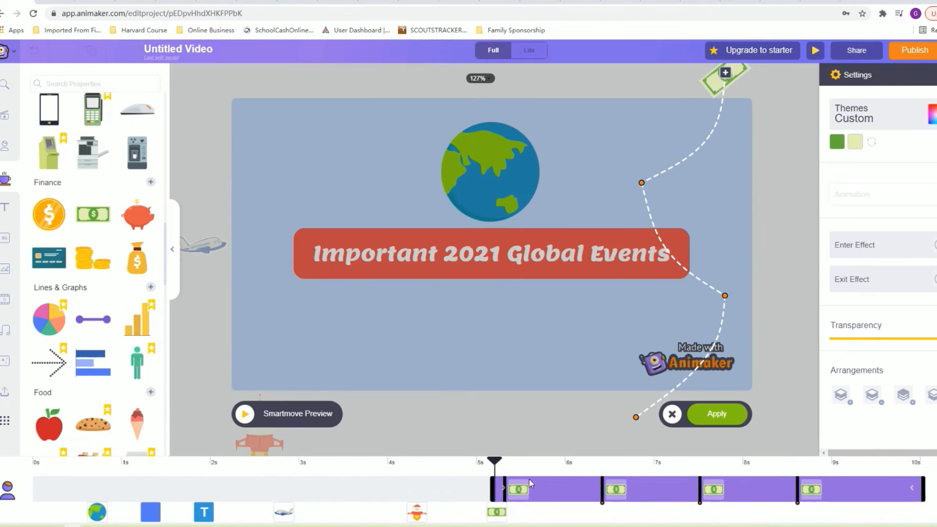
click(599, 494)
click(717, 414)
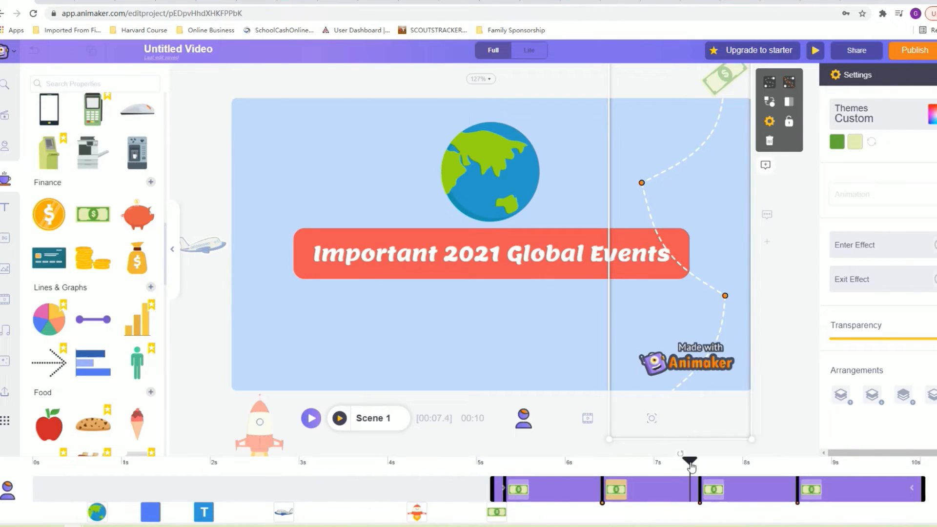
drag(701, 487, 708, 487)
click(712, 414)
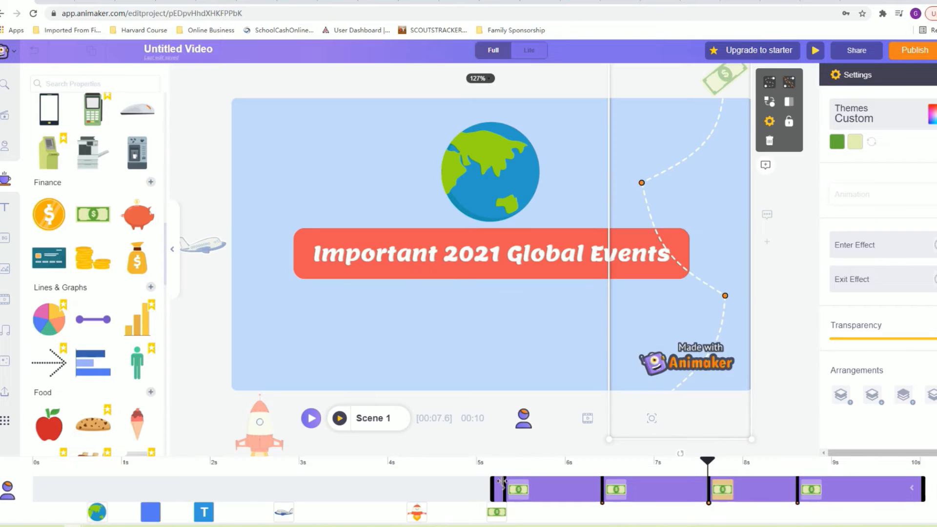
- Move the banknote's last Smartmove point to about 8.8 seconds and apply it
click(602, 488)
click(713, 413)
click(708, 462)
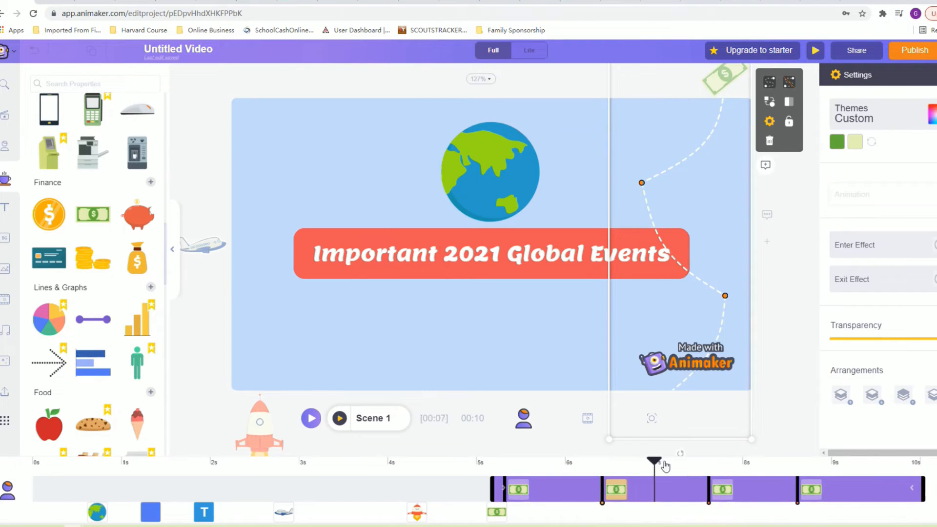
drag(810, 494, 827, 489)
click(713, 414)
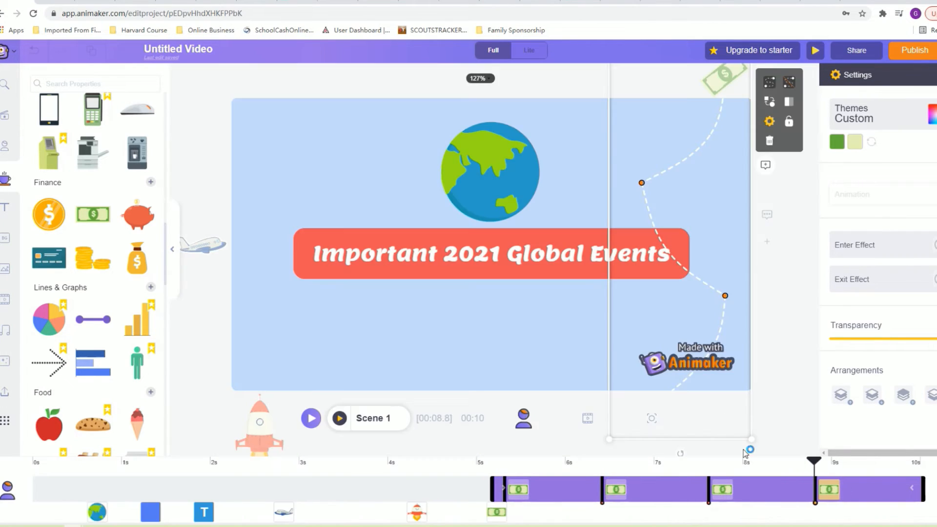
- Add the yellow ring shape, shrink and centre it across the scene's lower edge, and surround it with a slightly larger copy
scroll(122, 268, up, 10)
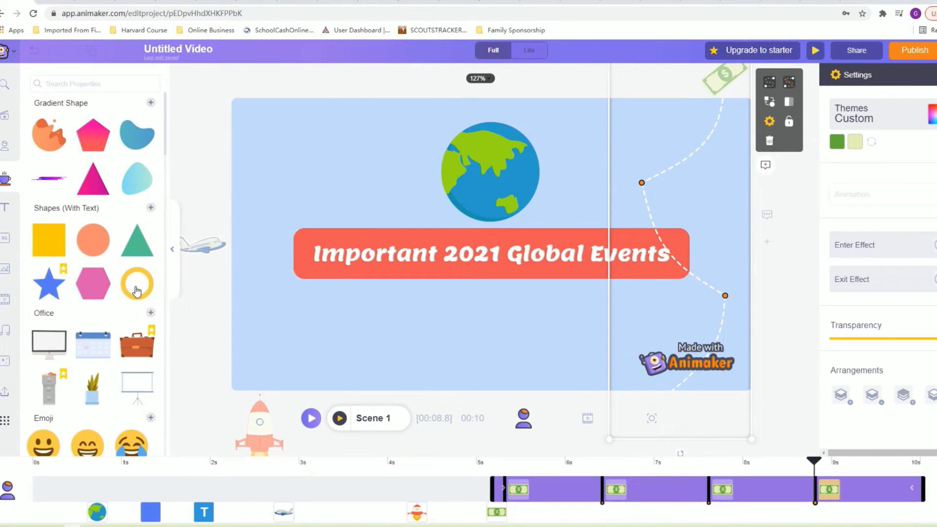
click(136, 290)
drag(397, 244, 385, 244)
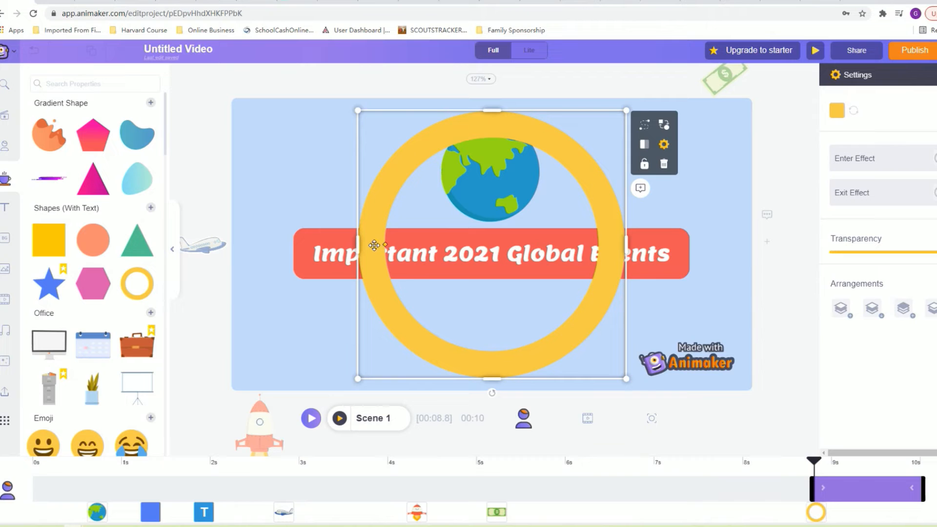
drag(626, 379, 437, 190)
drag(395, 155, 494, 388)
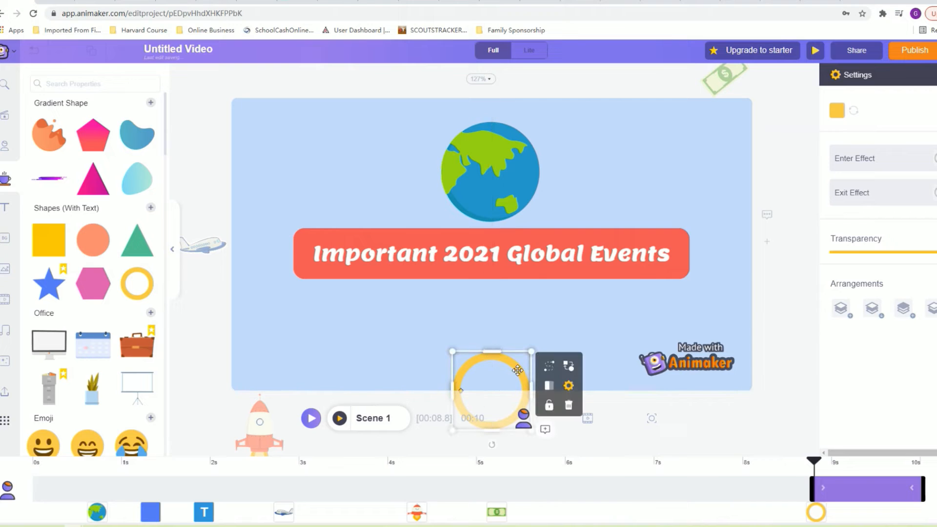
click(531, 350)
click(502, 373)
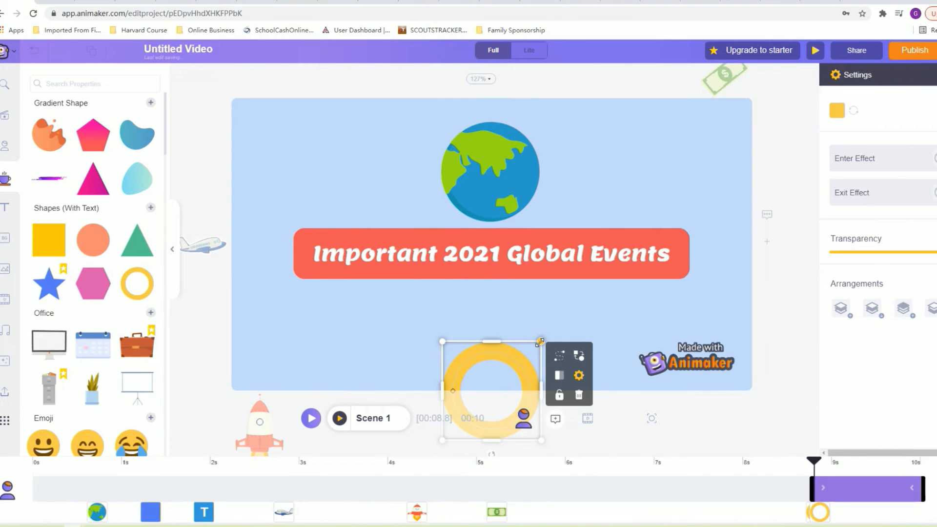
- Recolour the inner ring purple with hex AD0AFD and the slightly larger ring around it violet
mouse_move(816, 513)
click(818, 487)
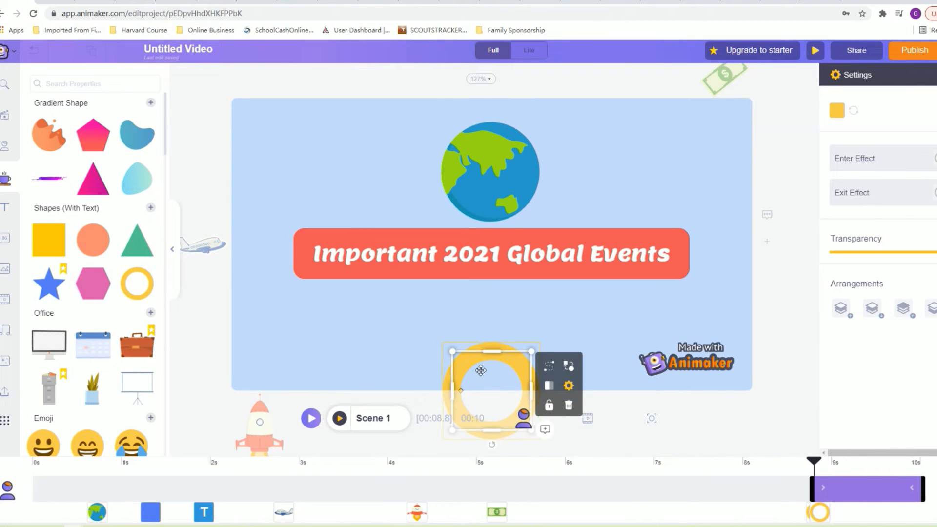
click(837, 111)
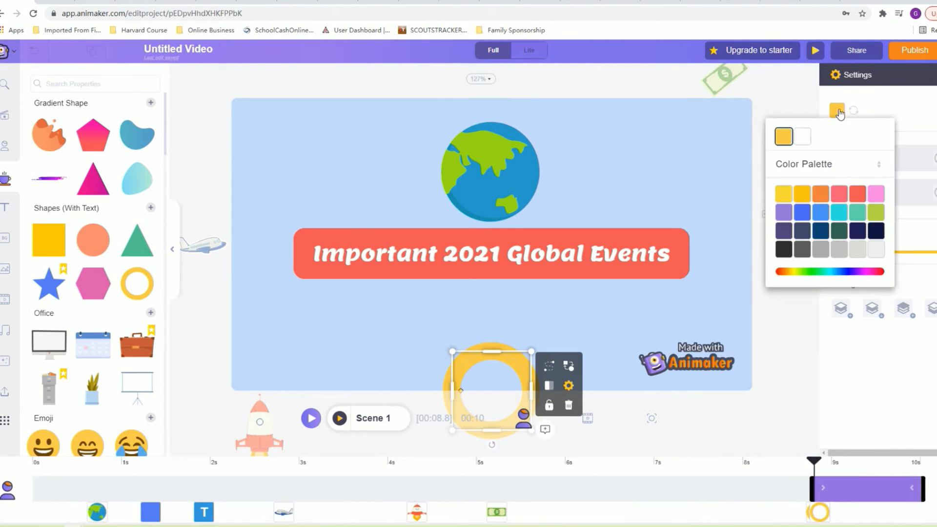
click(831, 274)
double_click(826, 292)
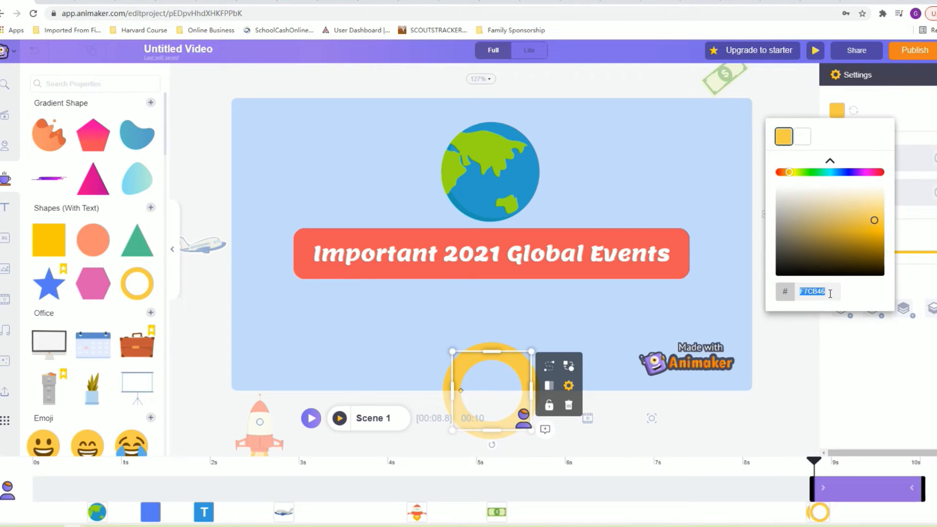
text(AD0AFD)
click(513, 345)
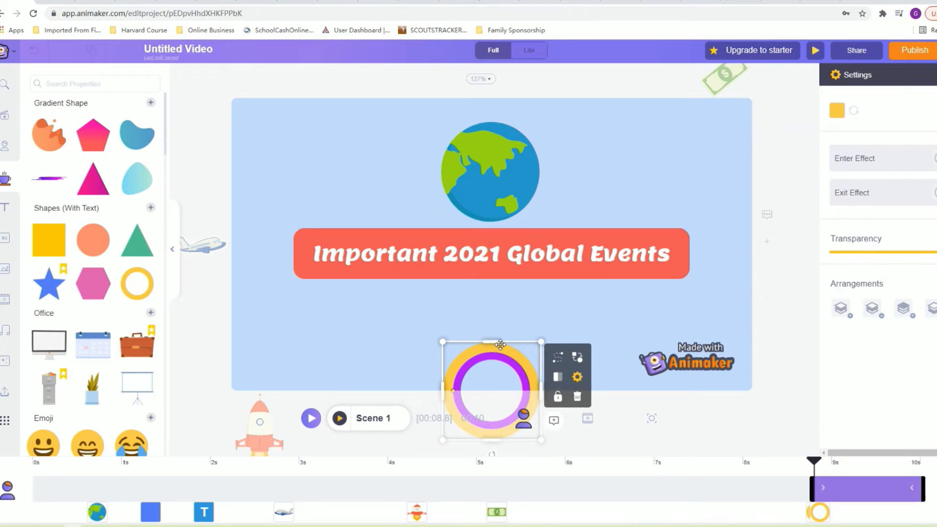
click(837, 110)
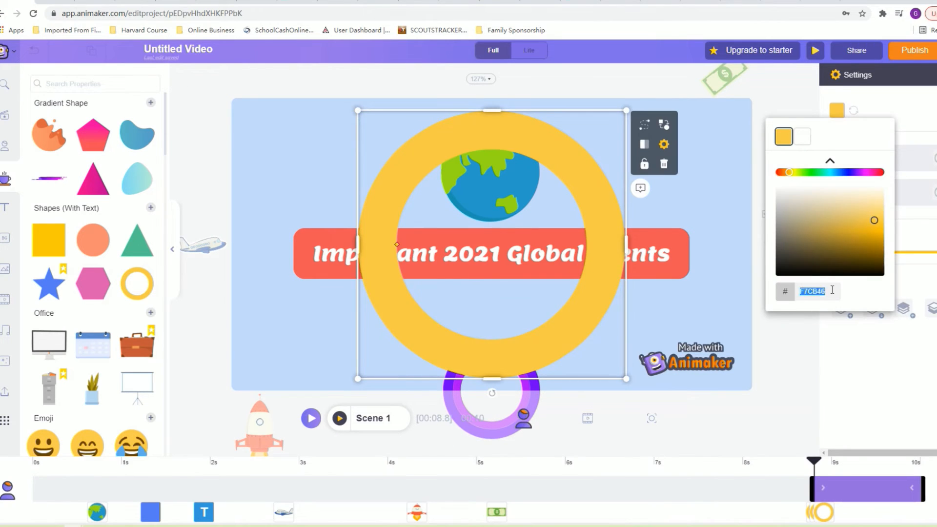
- Recolour the new ring blue with hex 0165FC, thin its band, and shrink and centre it around the violet ring
text(0166FF)
drag(396, 244, 346, 251)
drag(459, 128, 449, 171)
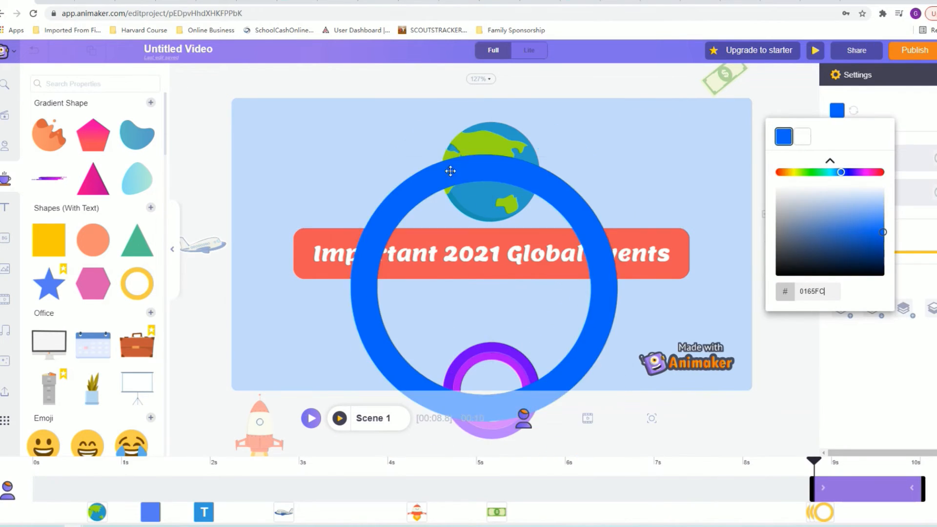
drag(349, 155, 493, 298)
drag(555, 308, 531, 341)
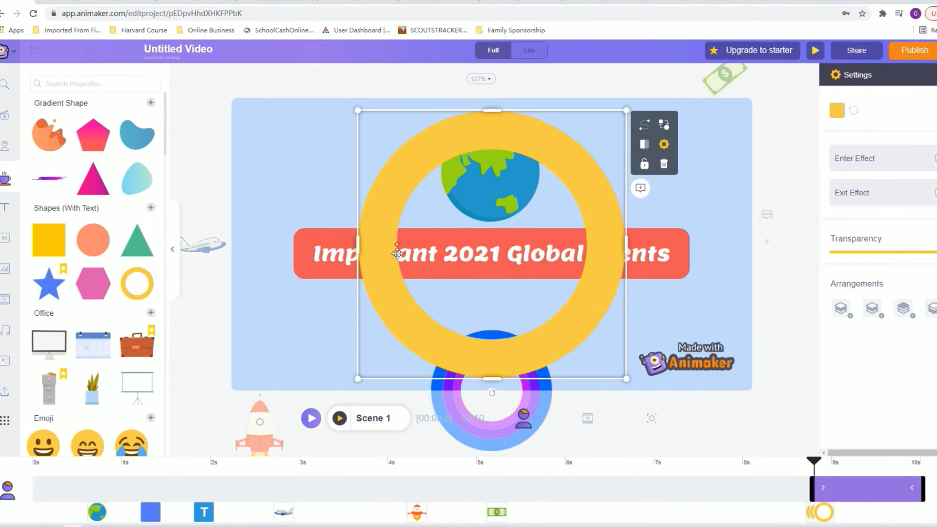
- Recolour the next ring bright green, thin its band, and shrink and centre it around the blue ring
click(837, 110)
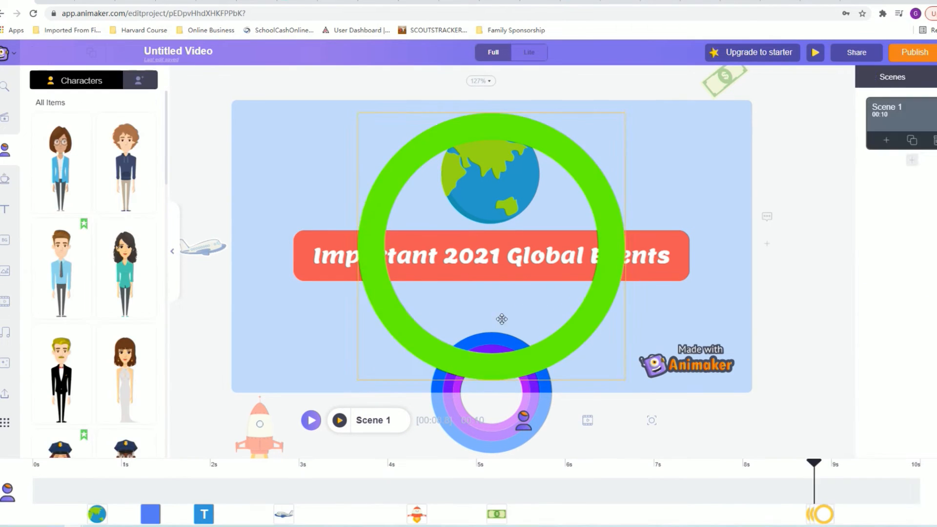
drag(359, 88, 488, 241)
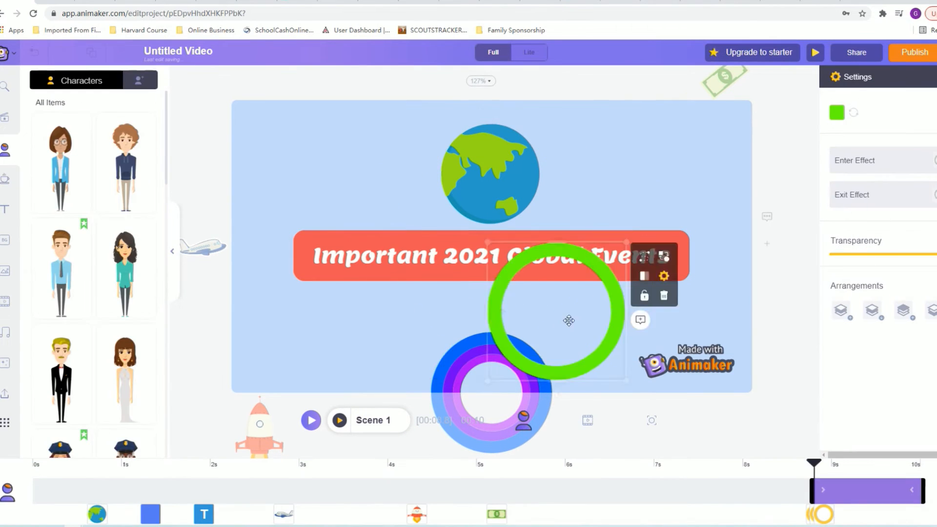
drag(602, 263, 534, 342)
drag(563, 318, 564, 321)
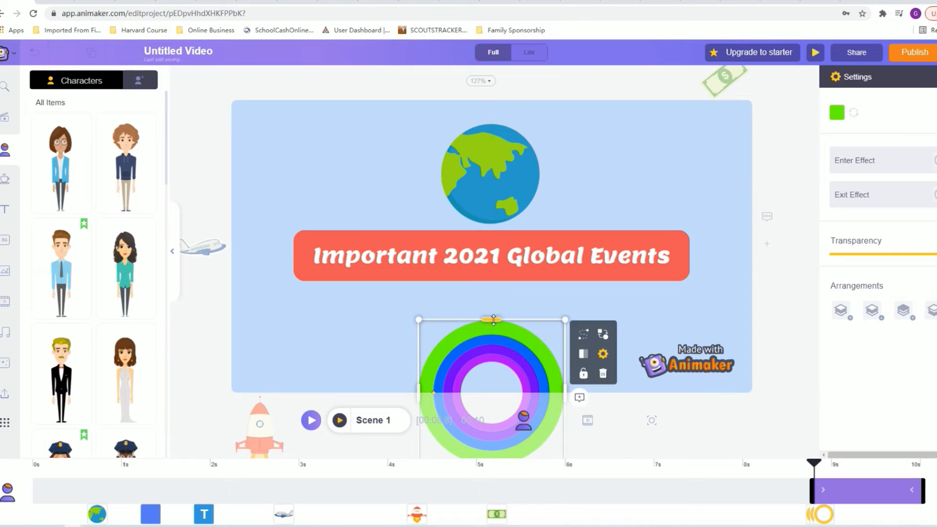
drag(420, 320, 417, 321)
drag(515, 330, 516, 328)
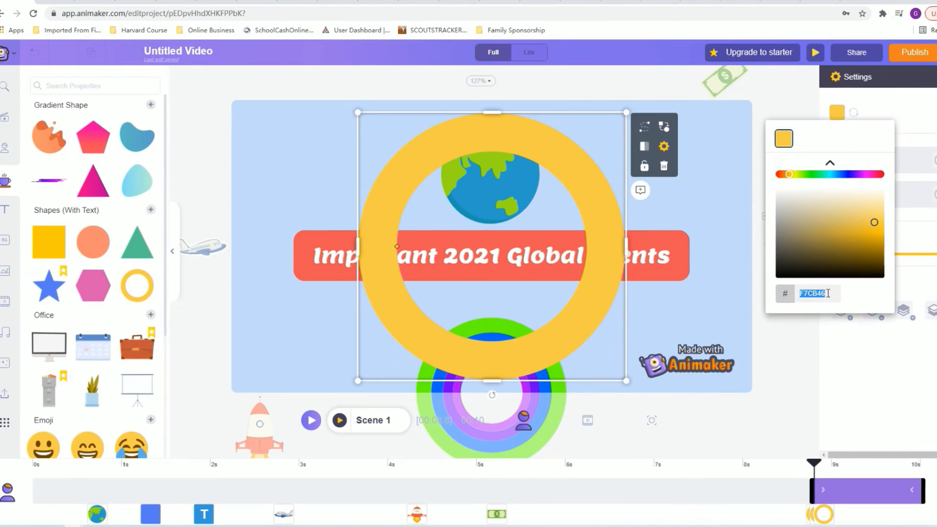
- Fit a yellow ring with hex FFFD01 around the green one and an orange ring with hex FF7034 around that
text(FFFD01)
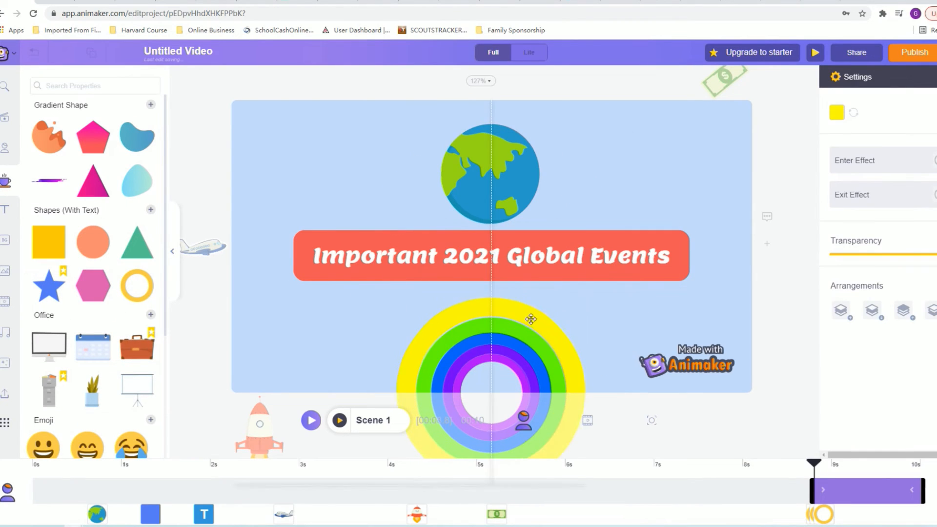
drag(540, 322, 539, 322)
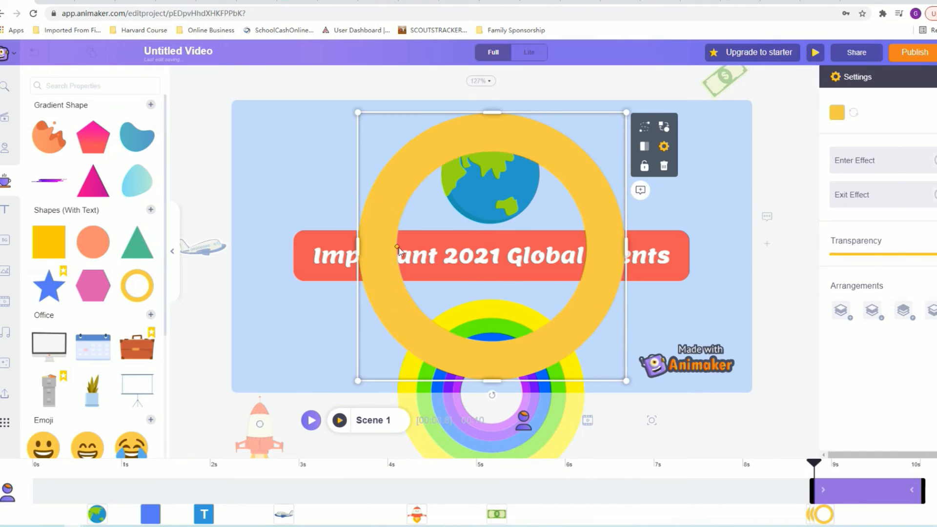
click(836, 113)
text(FF7034)
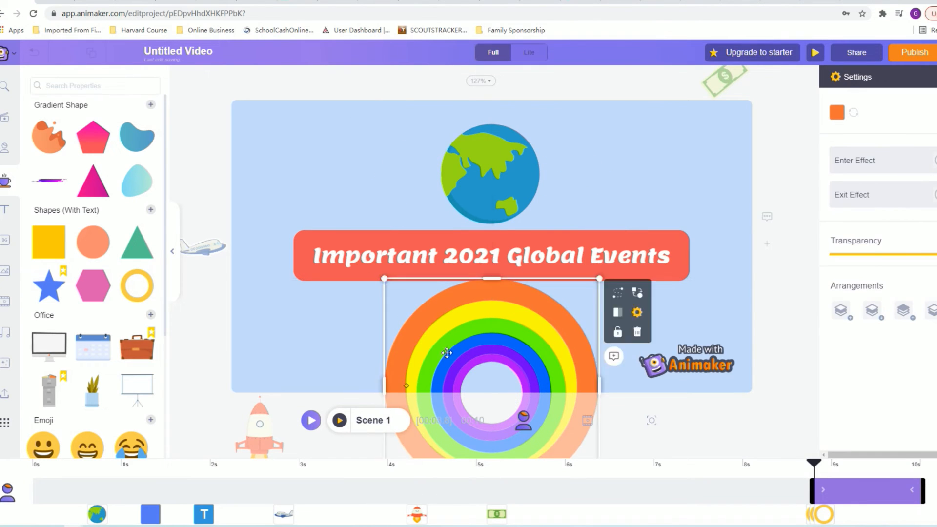
drag(400, 313, 388, 322)
mouse_move(556, 305)
mouse_down()
mouse_move(557, 291)
mouse_move(555, 304)
mouse_up()
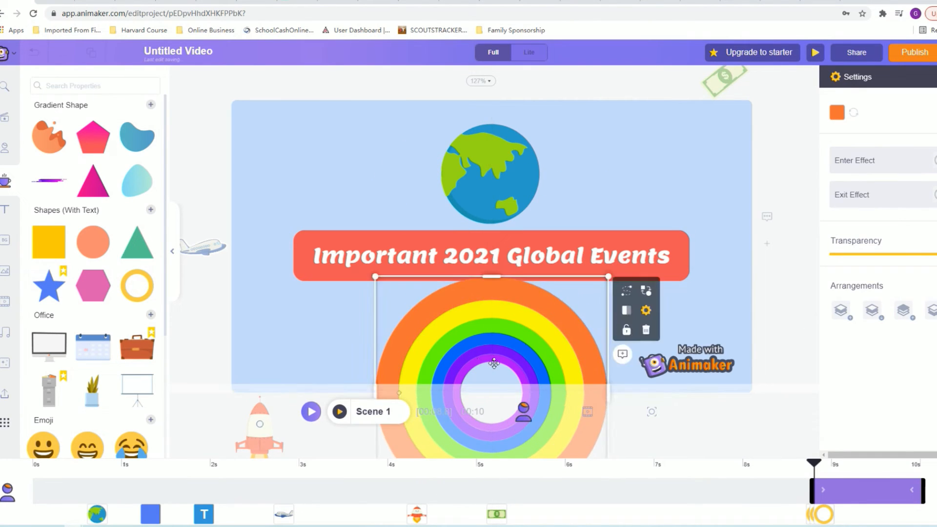
- Shrink the purple, violet and blue rings slightly, keeping them centred within the rainbow
click(493, 362)
click(562, 314)
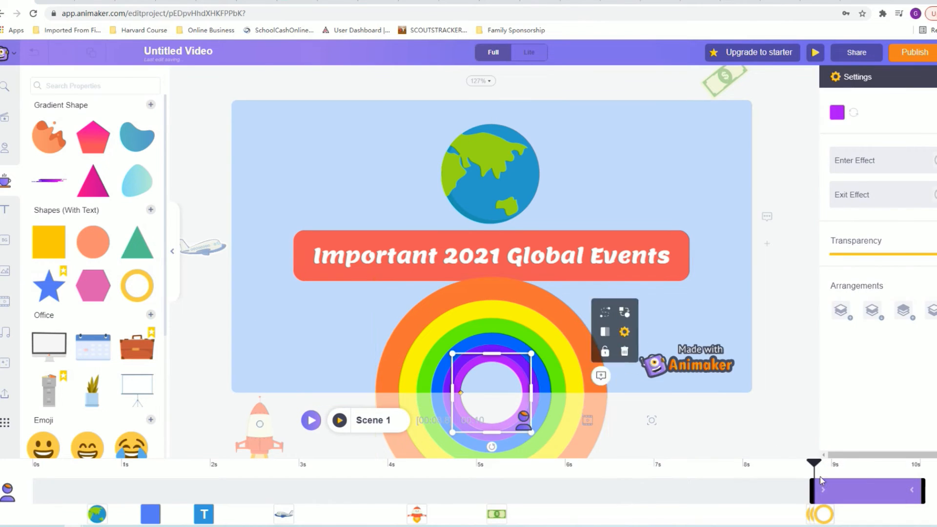
drag(450, 351, 457, 357)
mouse_move(821, 512)
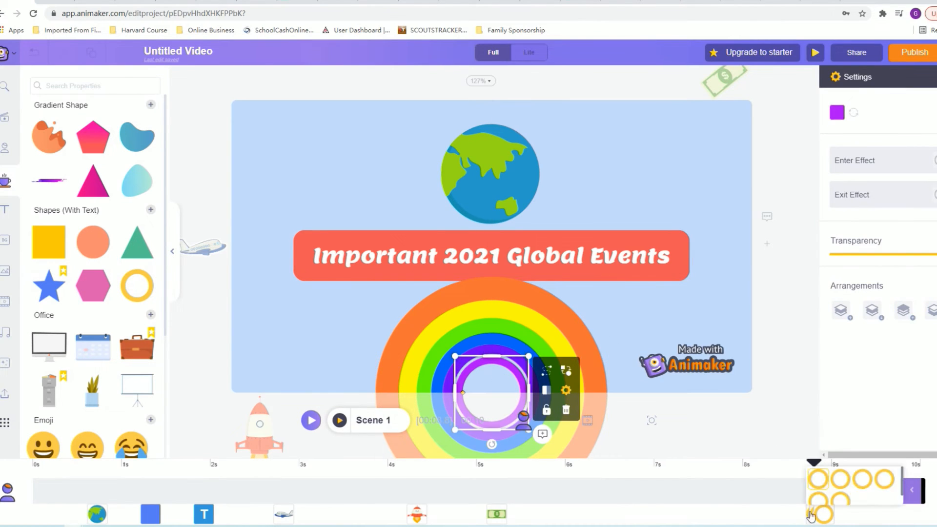
click(895, 477)
drag(539, 344, 538, 350)
drag(508, 359, 507, 355)
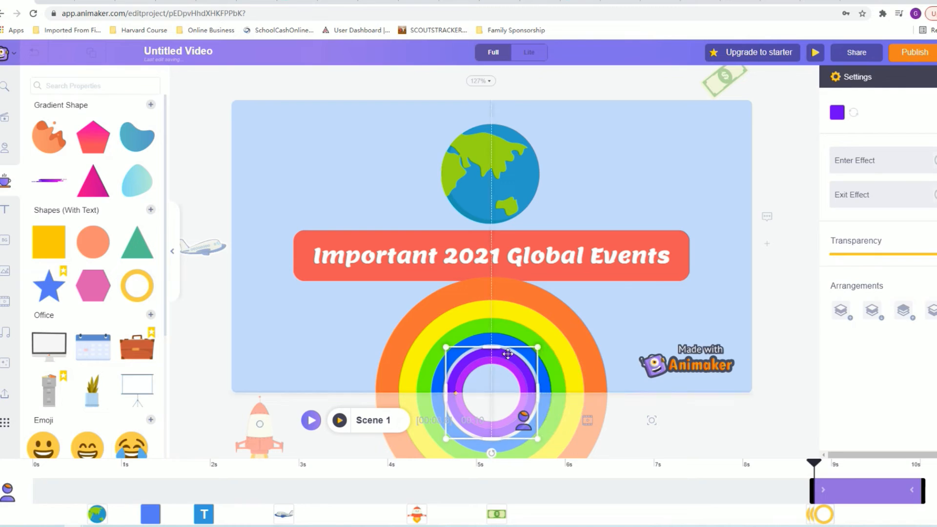
click(852, 481)
drag(432, 331, 435, 335)
- Move the title and its red banner up to just beneath the Earth and reduce the banner's height
click(592, 264)
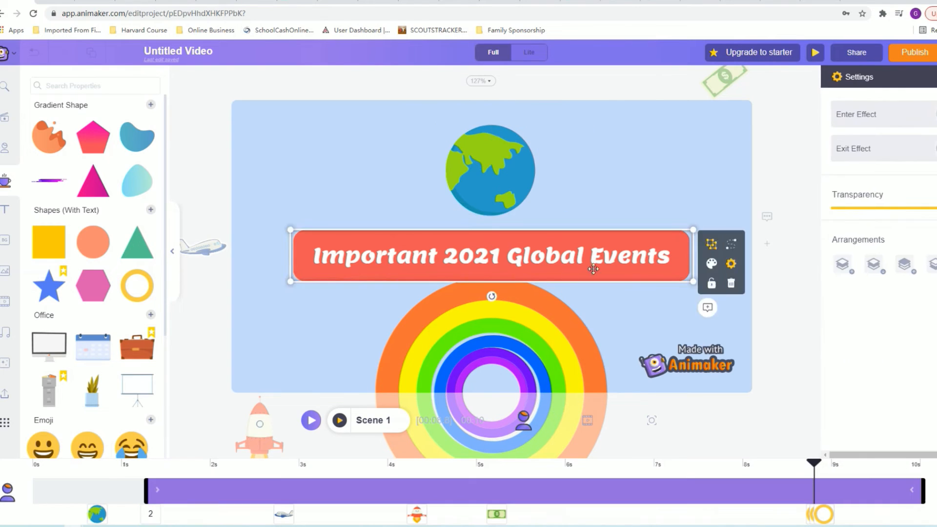
click(585, 352)
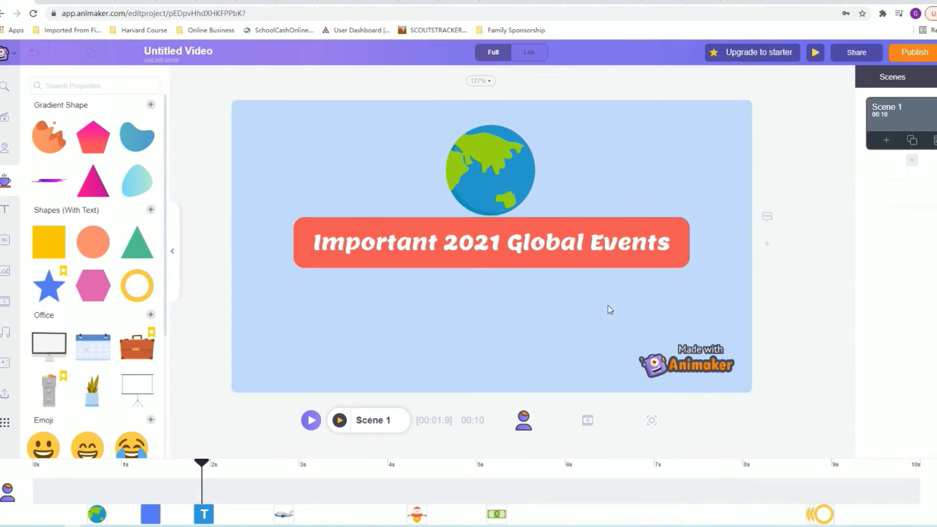
click(150, 514)
click(204, 514)
click(244, 514)
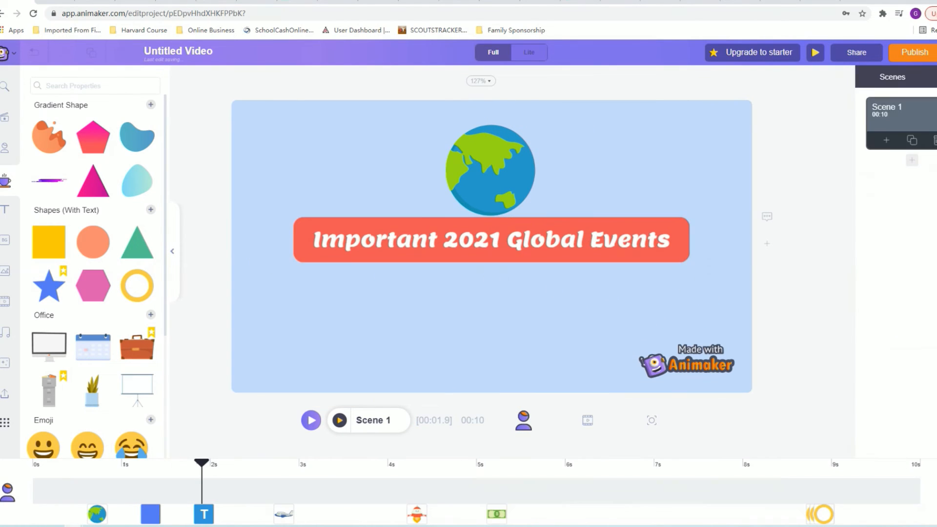
- Move the violet ring's start to about 6 seconds and the playhead to about 8.9 seconds
click(284, 514)
click(416, 514)
click(496, 514)
click(821, 513)
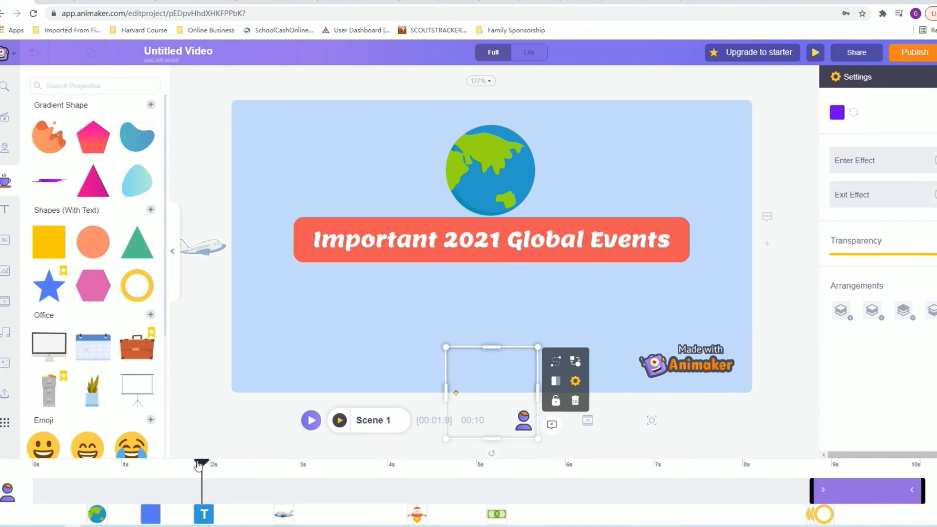
drag(198, 466, 561, 487)
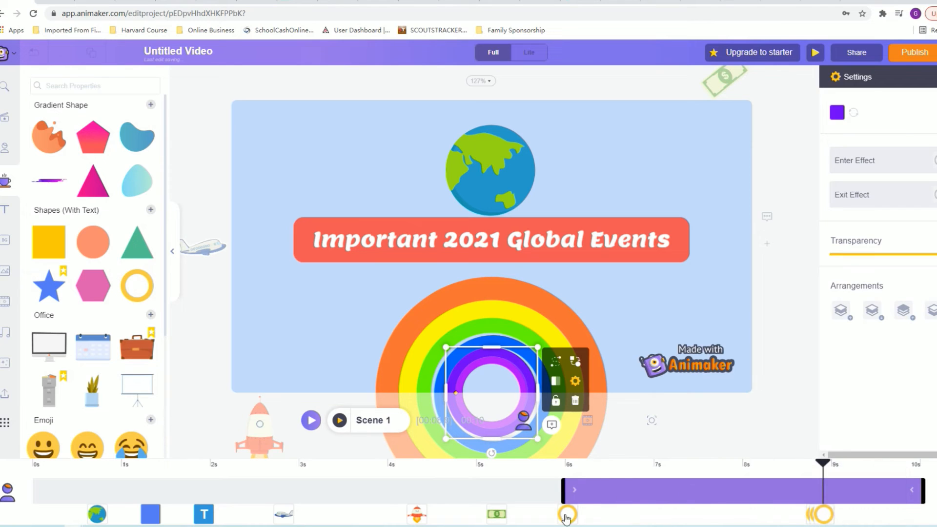
- Set the innermost purple ring to start at about 3.6 seconds and the violet ring at about 4.5 seconds
mouse_move(810, 514)
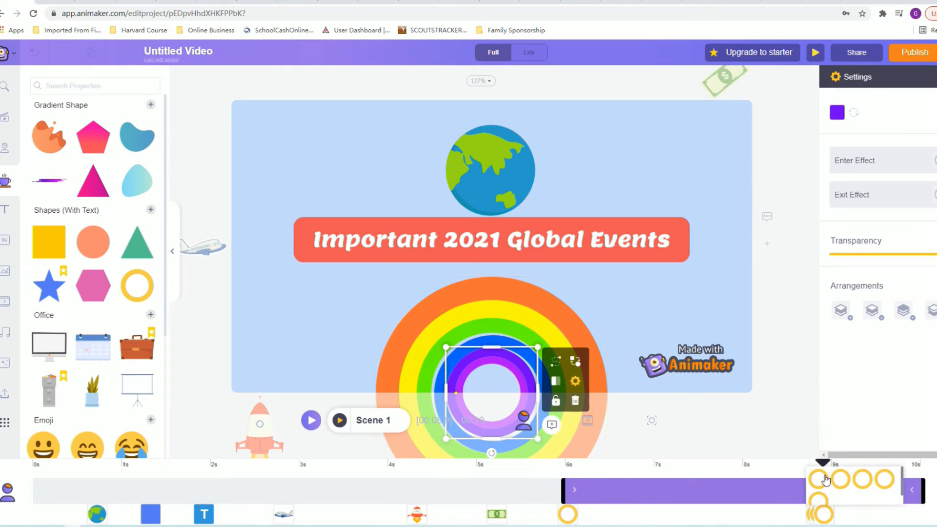
click(823, 479)
drag(789, 492, 351, 498)
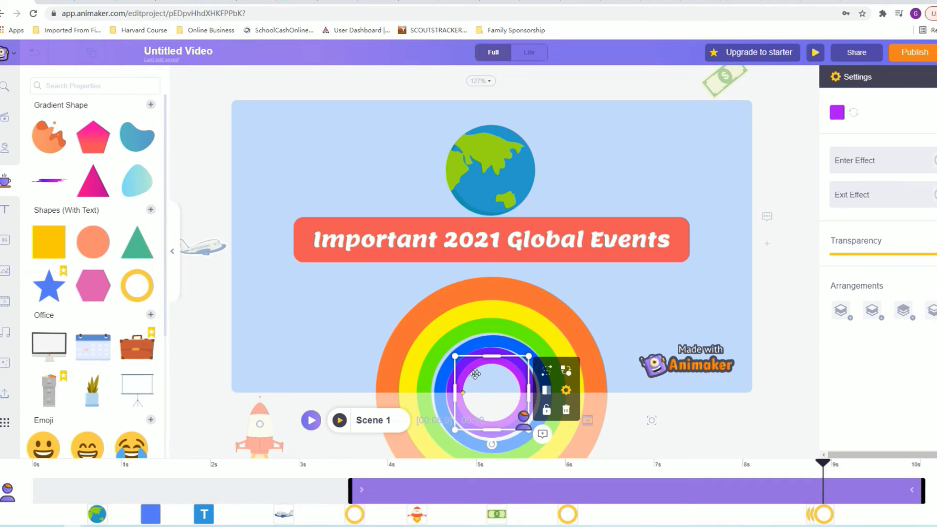
drag(455, 356, 508, 358)
drag(564, 491, 421, 491)
- Start the blue ring at about 5.5 seconds, and shrink and recentre it closely around the violet ring
click(435, 376)
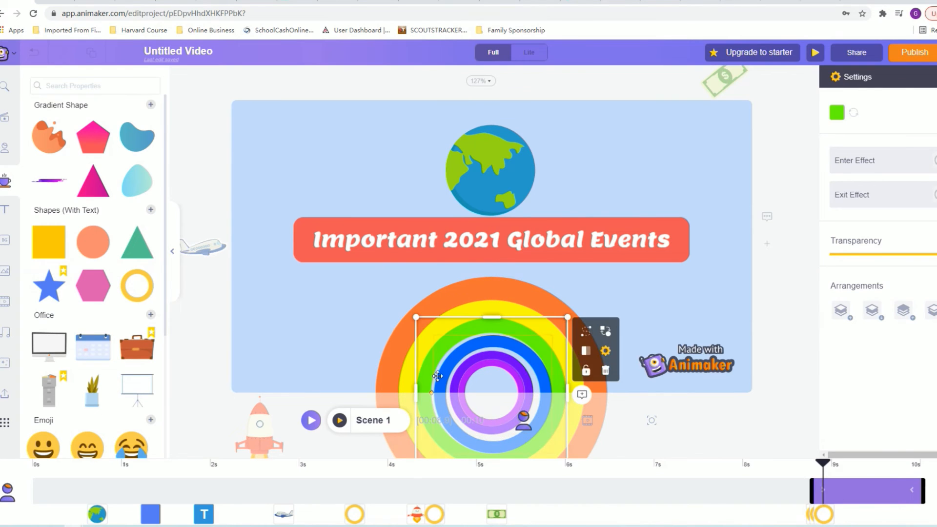
click(823, 514)
click(889, 491)
drag(811, 491, 520, 491)
drag(433, 335, 446, 348)
drag(509, 353, 502, 346)
- Start the green ring at about 6.5 seconds, and shrink and recentre it closely around the blue ring
click(473, 331)
drag(812, 491, 607, 491)
drag(417, 318, 432, 332)
drag(480, 339, 472, 335)
- Start the yellow ring at about 7.5 seconds and shrink it to fit closely around the green ring
click(473, 310)
drag(812, 491, 693, 503)
drag(397, 298, 417, 317)
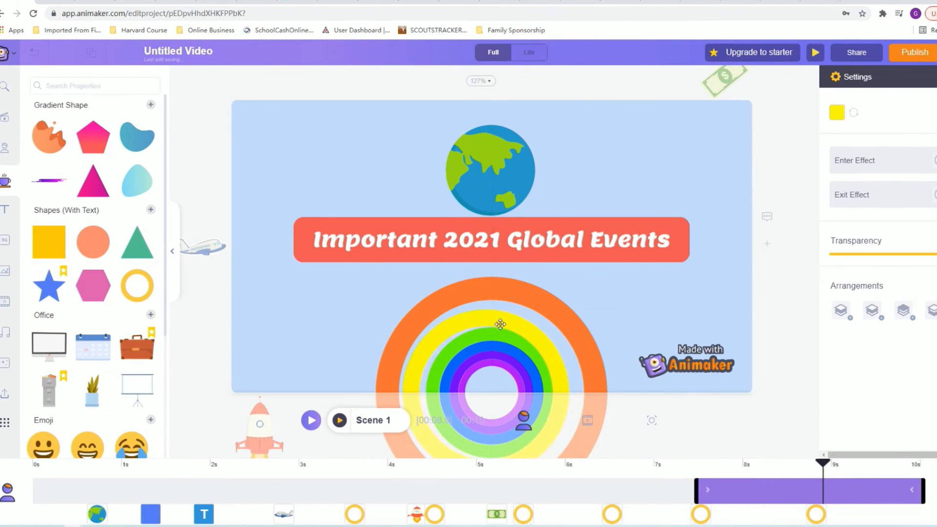